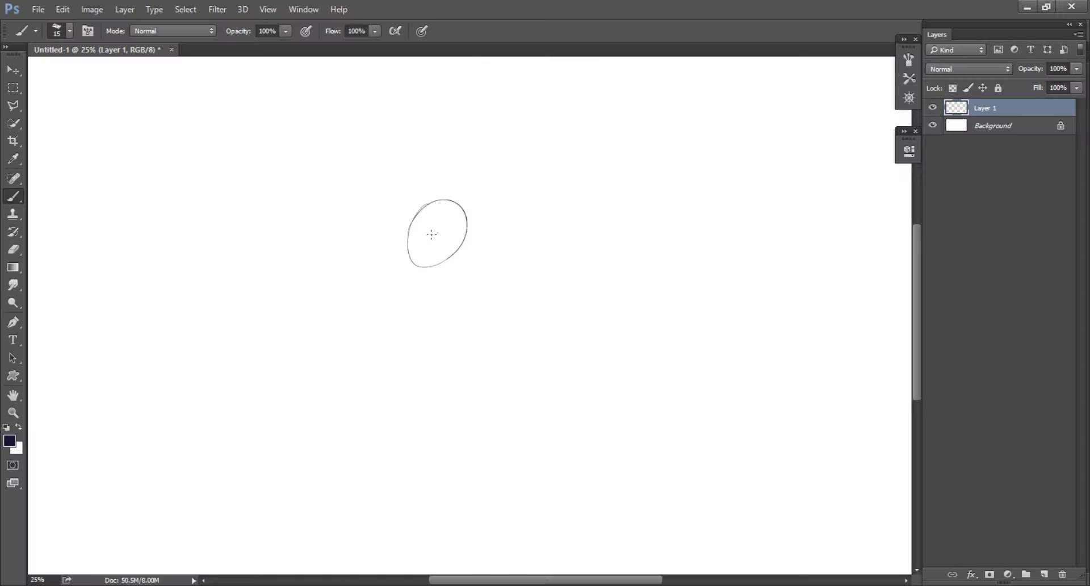
Step: Sketch the head's left arc, the open hooked beak and a crest spike on Layer 1
drag(414, 208, 408, 255)
mouse_move(389, 272)
mouse_down()
mouse_move(445, 255)
mouse_move(388, 282)
mouse_up()
drag(441, 262, 391, 290)
mouse_move(403, 249)
mouse_down()
mouse_move(406, 181)
mouse_move(414, 200)
mouse_move(428, 159)
mouse_move(465, 154)
mouse_up()
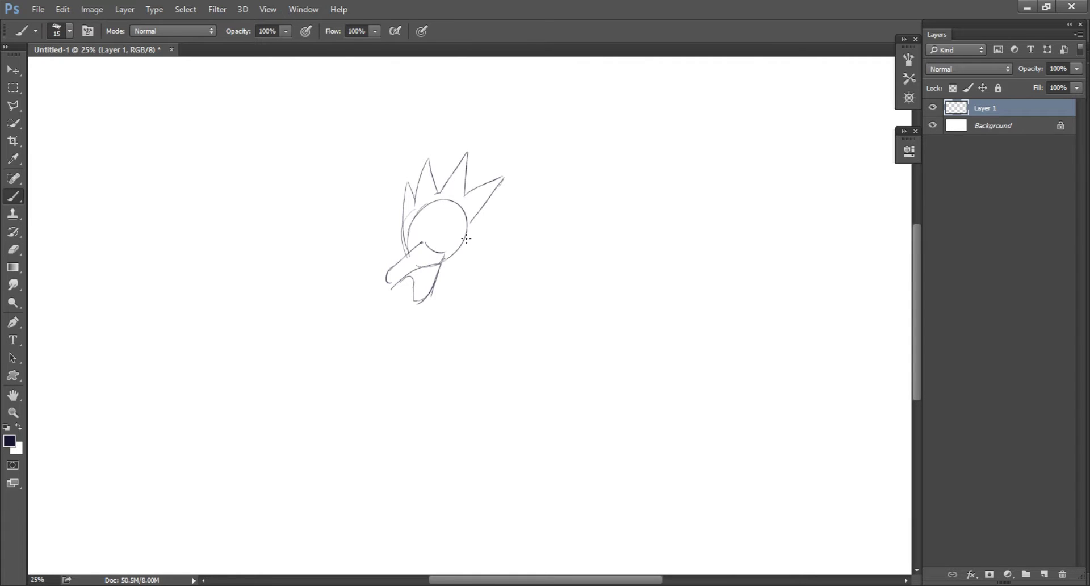
Step: Erase the head's guide oval, draw the eye and trim the beak strokes
key(e)
drag(462, 249, 437, 202)
key(b)
mouse_move(406, 232)
mouse_down()
mouse_move(420, 243)
mouse_move(451, 230)
mouse_up()
mouse_move(425, 270)
mouse_down()
mouse_move(439, 264)
mouse_move(391, 271)
mouse_up()
Step: Lasso the eye and nudge it down and to the right
key(e)
key(b)
key(e)
key(b)
key(e)
key(b)
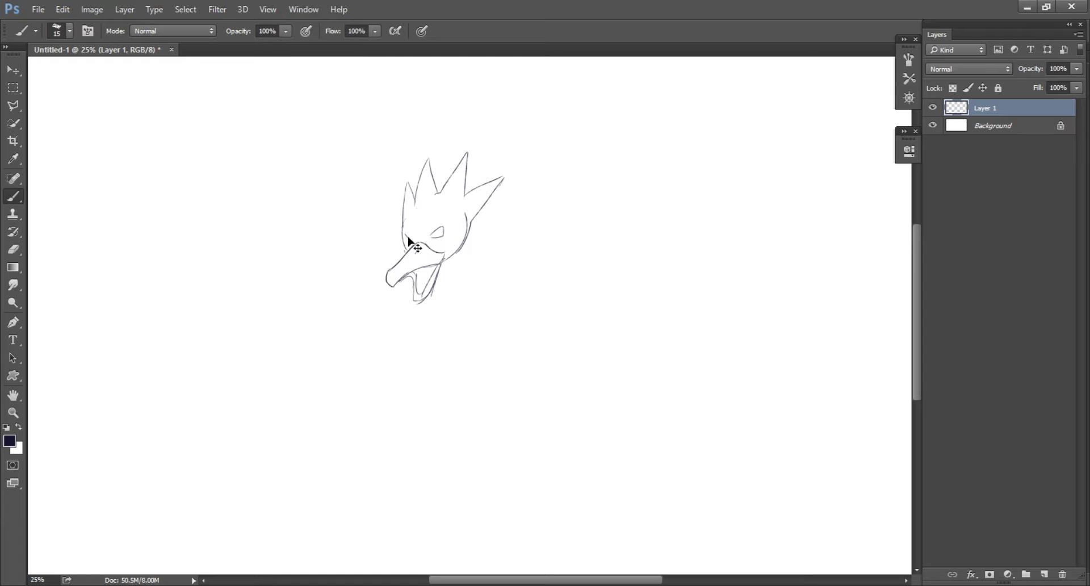
key(l)
drag(429, 226, 439, 234)
key(ctrl+d)
key(b)
Step: On a new Layer 2, sketch the neck, body curve, back line and right leg
key(ctrl+shift+n)
key(Return)
drag(424, 304, 492, 408)
drag(474, 258, 500, 298)
mouse_move(526, 332)
mouse_down()
mouse_move(553, 360)
mouse_move(521, 416)
mouse_up()
drag(525, 352, 562, 448)
Step: Sketch the left leg, both webbed feet and the right arm with clawed hand
drag(429, 372, 391, 422)
drag(458, 404, 465, 440)
mouse_move(393, 423)
mouse_down()
mouse_move(411, 445)
mouse_move(376, 472)
mouse_up()
mouse_move(401, 475)
mouse_down()
mouse_move(465, 442)
mouse_move(534, 482)
mouse_up()
drag(472, 271, 470, 287)
drag(480, 273, 519, 274)
drag(523, 268, 536, 284)
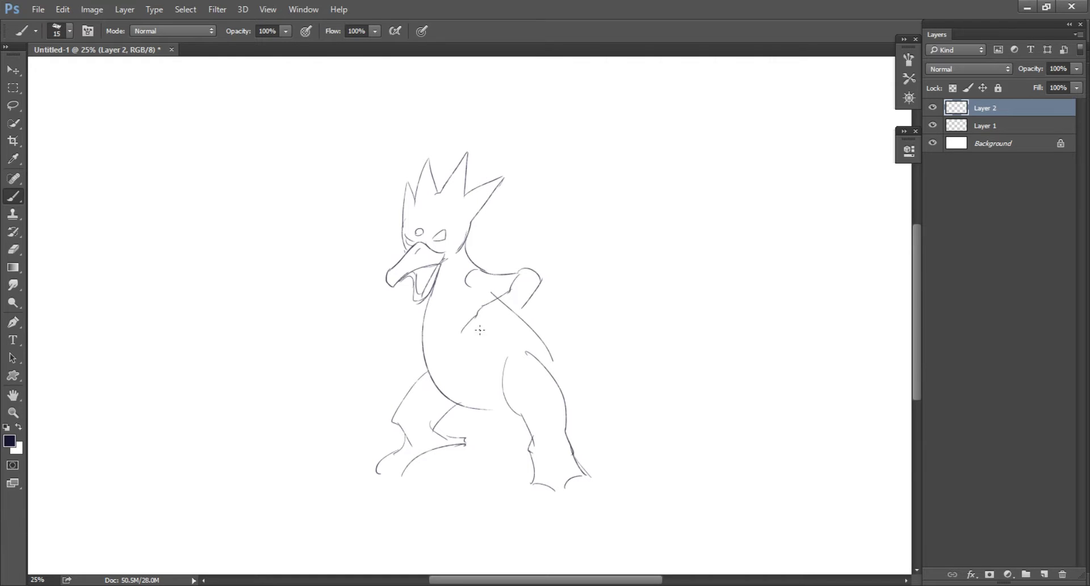
Step: Sketch the outstretched left arm and fingers, and erase the stray stroke across the right arm
drag(413, 250, 323, 295)
drag(347, 295, 340, 311)
drag(392, 272, 346, 294)
key(e)
drag(511, 295, 504, 303)
key(b)
Step: Redraw the body's left contour and draw the curved tail on the right
key(e)
drag(427, 295, 440, 389)
key(b)
drag(425, 291, 444, 392)
mouse_move(537, 350)
mouse_down()
mouse_move(644, 232)
mouse_move(554, 407)
mouse_move(568, 435)
mouse_up()
Step: Clean the tail line over the leg and, zoomed in, add toes to the right foot
key(e)
key(b)
key(e)
key(b)
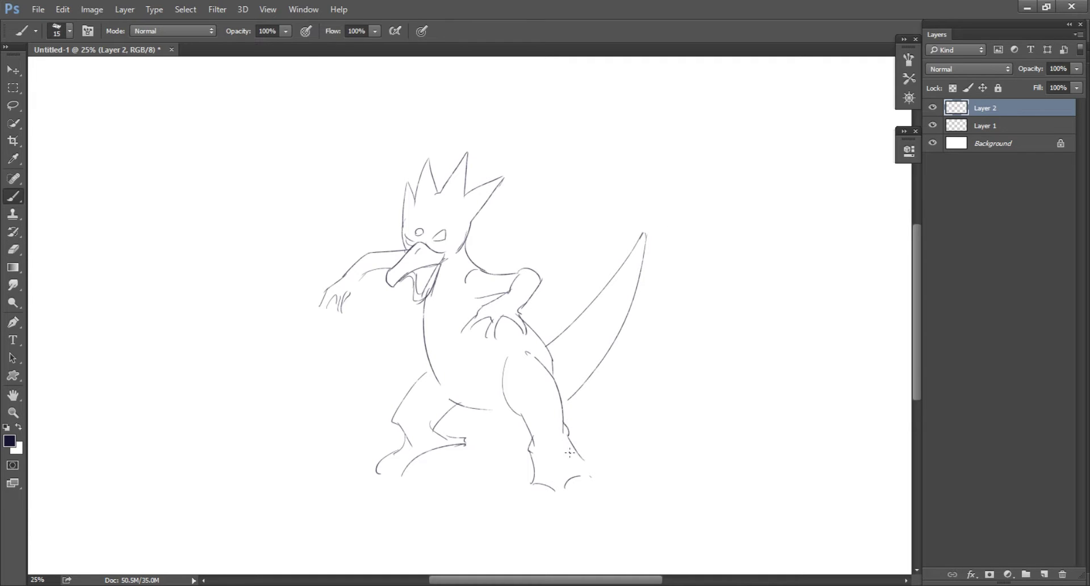
scroll(576, 472, up, 1)
mouse_move(553, 413)
mouse_down()
mouse_move(562, 452)
mouse_move(541, 455)
mouse_up()
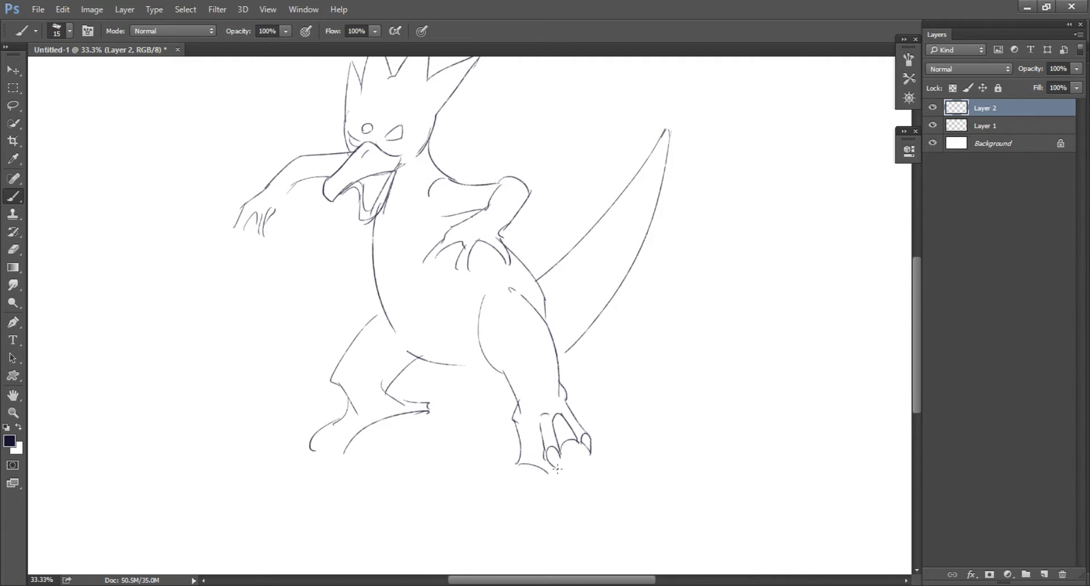
Step: Redo the right foot's toes and extend the right leg and belly contour
key(ctrl+alt+z)
key(ctrl+alt+z)
mouse_move(525, 425)
mouse_down()
mouse_move(520, 454)
mouse_move(542, 432)
mouse_move(520, 469)
mouse_up()
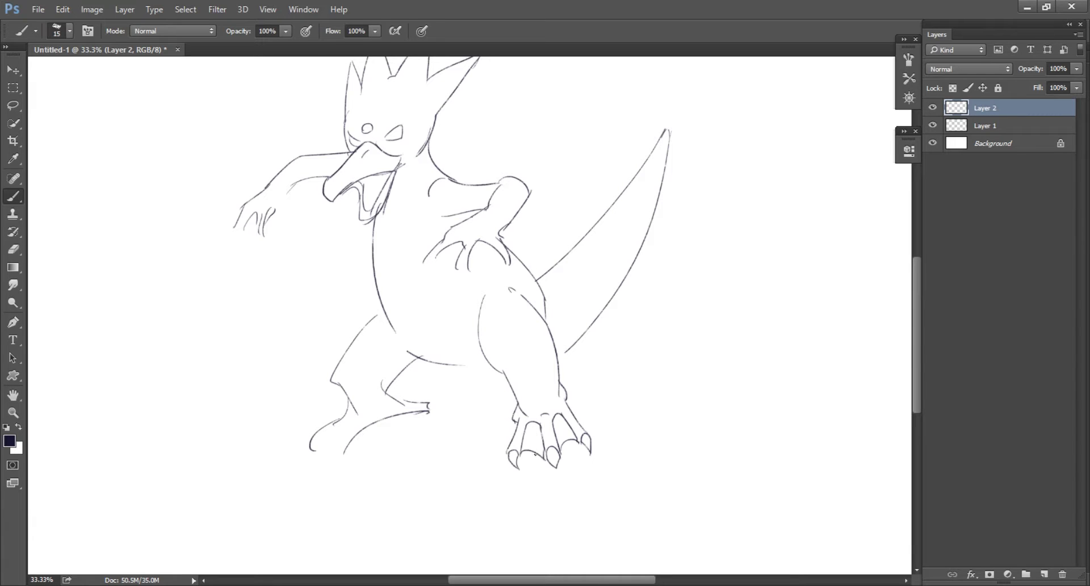
drag(546, 355, 545, 369)
drag(420, 358, 485, 361)
Step: Erase the old left leg lines and redraw the left leg with a toe
key(e)
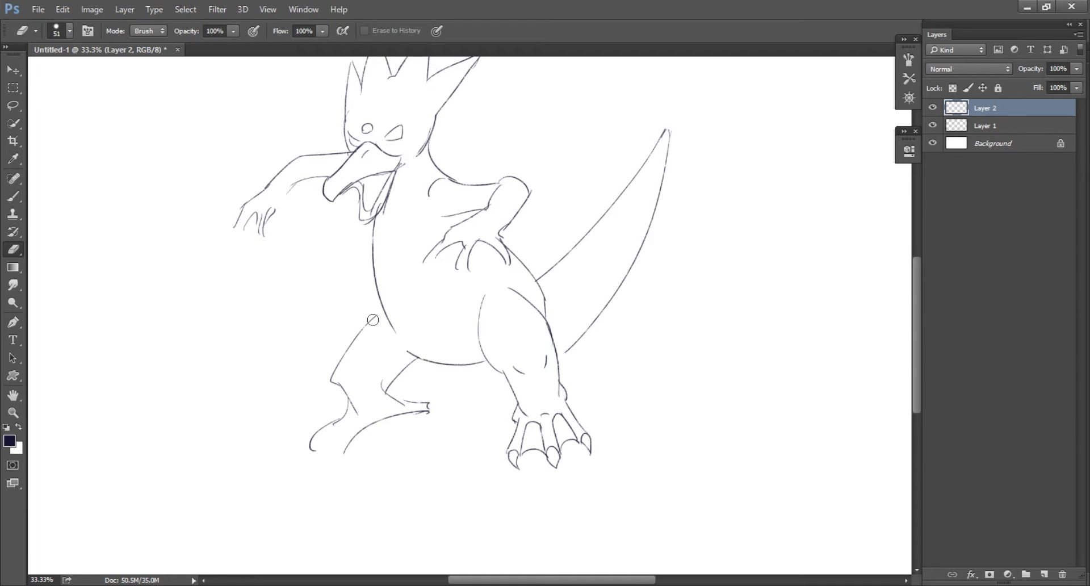
drag(361, 332, 373, 316)
key(b)
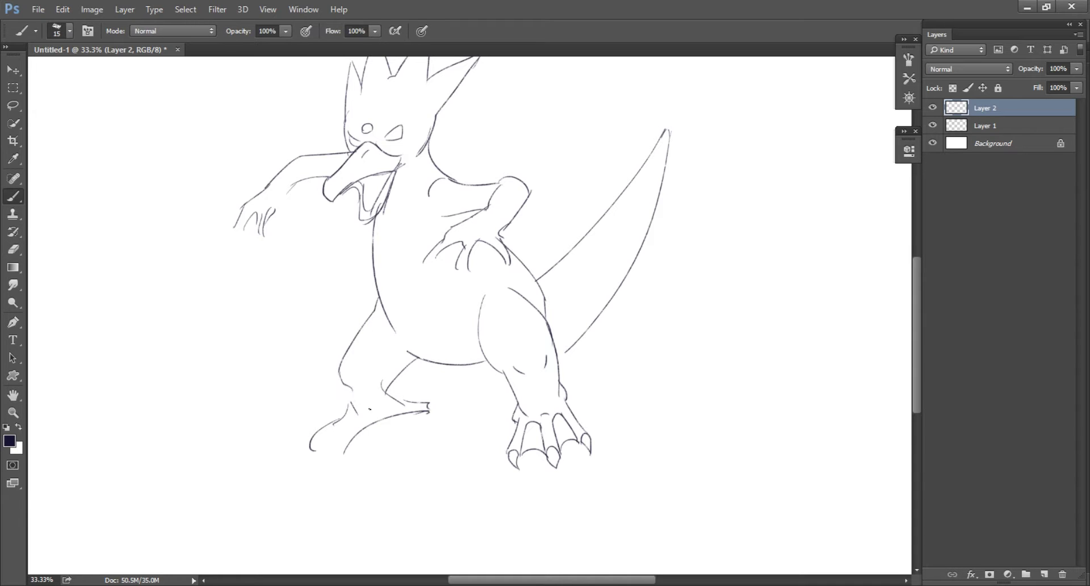
key(e)
mouse_move(395, 384)
mouse_down()
mouse_move(392, 392)
mouse_move(408, 358)
mouse_up()
key(b)
key(ctrl+alt+z)
key(ctrl+alt+z)
mouse_move(396, 414)
mouse_down()
mouse_move(353, 447)
mouse_move(340, 423)
mouse_up()
Step: Rework the left foot's strokes and toes
key(e)
key(b)
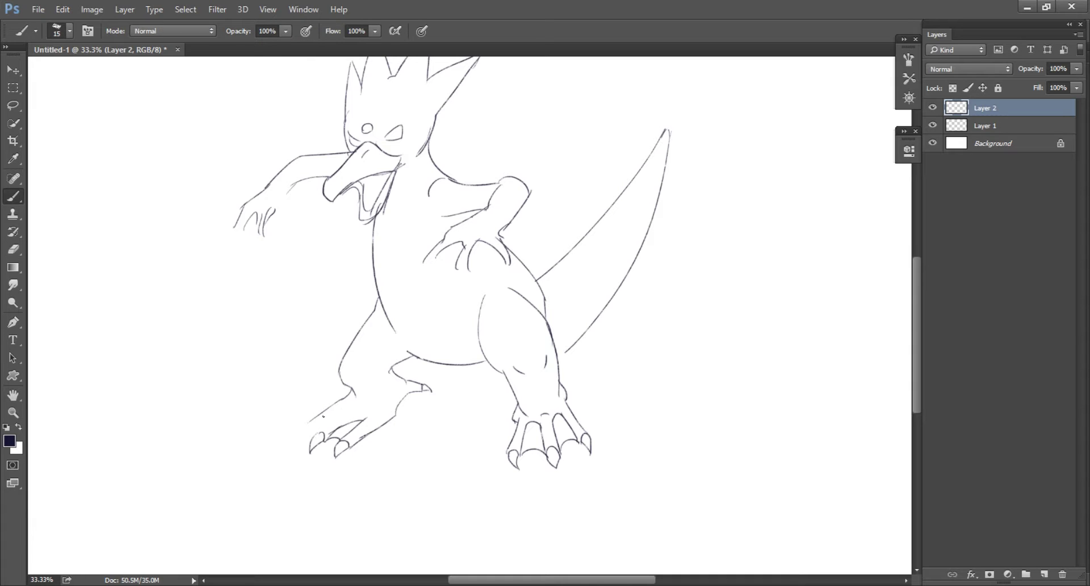
key(e)
mouse_move(346, 398)
mouse_down()
mouse_move(301, 434)
mouse_move(329, 421)
mouse_up()
key(b)
key(e)
key(b)
key(e)
Step: Redraw the right arm and hand with a rounded knuckle, replacing the old finger lines
drag(437, 341, 462, 378)
key(b)
mouse_move(536, 260)
mouse_down()
mouse_move(525, 277)
mouse_move(544, 290)
mouse_up()
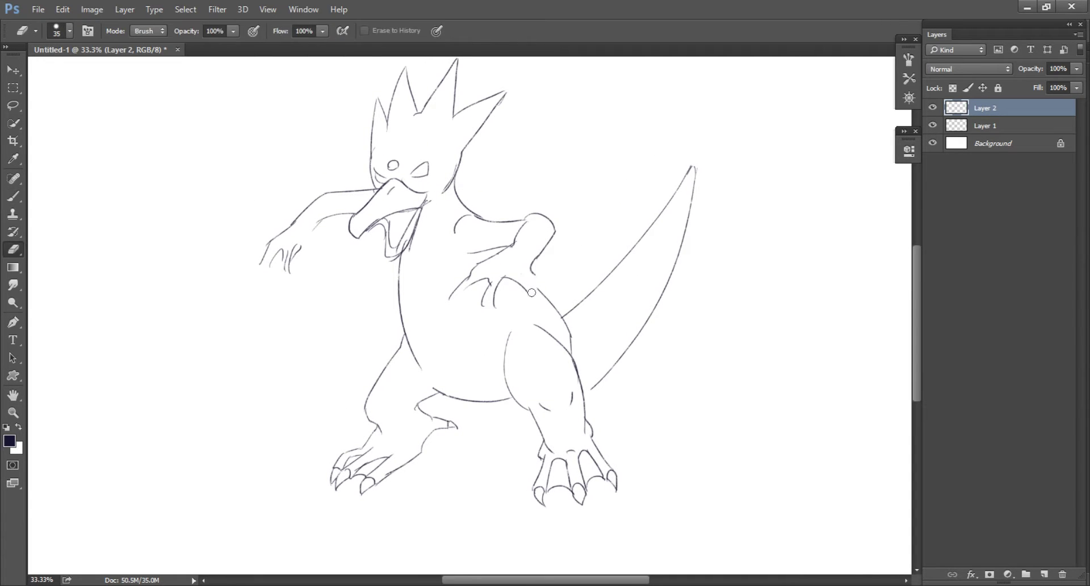
drag(517, 276, 512, 306)
key(e)
drag(492, 289, 497, 306)
key(b)
drag(495, 267, 498, 277)
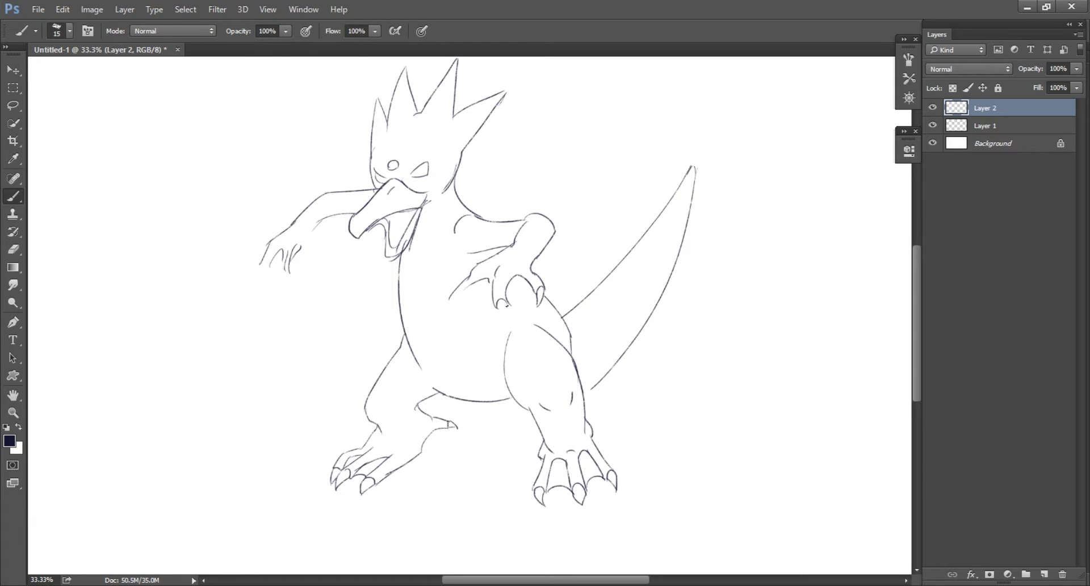
Step: Rework the belly line and the small hand's clawed fingers
key(e)
mouse_move(492, 280)
mouse_down()
mouse_move(467, 295)
mouse_move(471, 271)
mouse_move(454, 298)
mouse_move(529, 304)
mouse_up()
key(b)
key(e)
key(b)
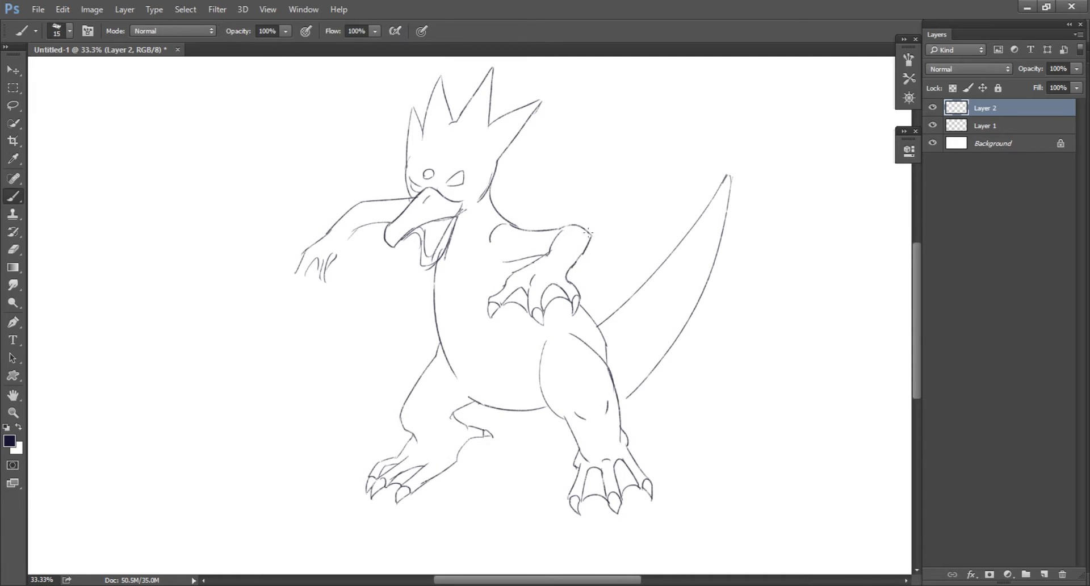
key(e)
Step: Merge Layer 2 down into Layer 1 and close the gap in the neck line
key(ctrl+e)
key(b)
key(e)
mouse_move(504, 219)
mouse_down()
mouse_move(523, 230)
mouse_move(440, 258)
mouse_move(463, 253)
mouse_move(438, 270)
mouse_up()
key(b)
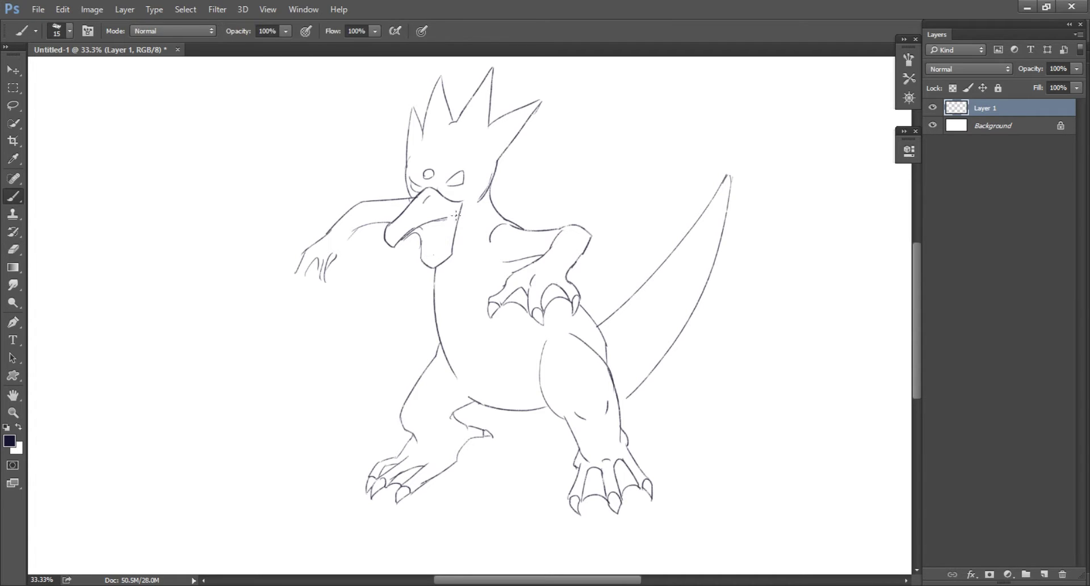
Step: Reshape the lower beak lines and zoom in on the head
key(e)
drag(460, 219, 439, 256)
key(b)
key(e)
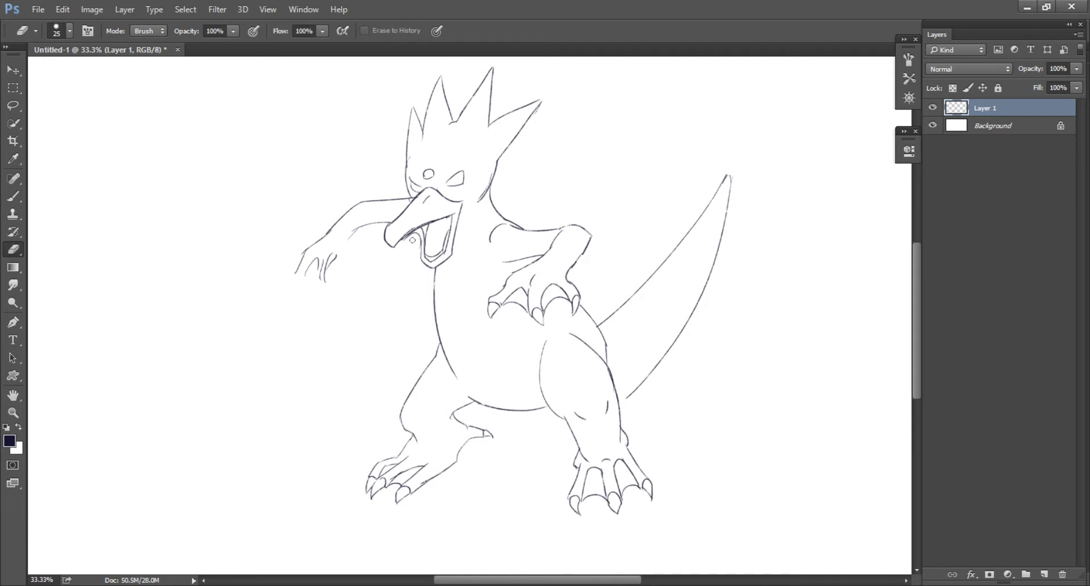
drag(381, 245, 400, 257)
scroll(447, 187, up, 2)
key(b)
Step: Redraw the right eye line and add a stroke beside the left eye
key(e)
mouse_move(477, 210)
mouse_down()
mouse_move(522, 173)
mouse_move(514, 193)
mouse_move(517, 173)
mouse_up()
key(b)
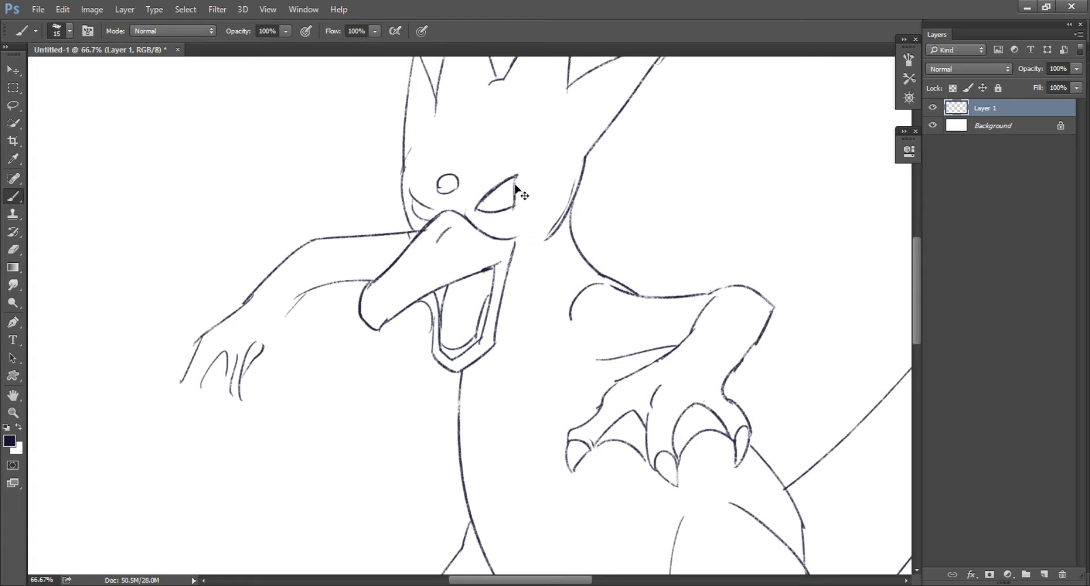
key(e)
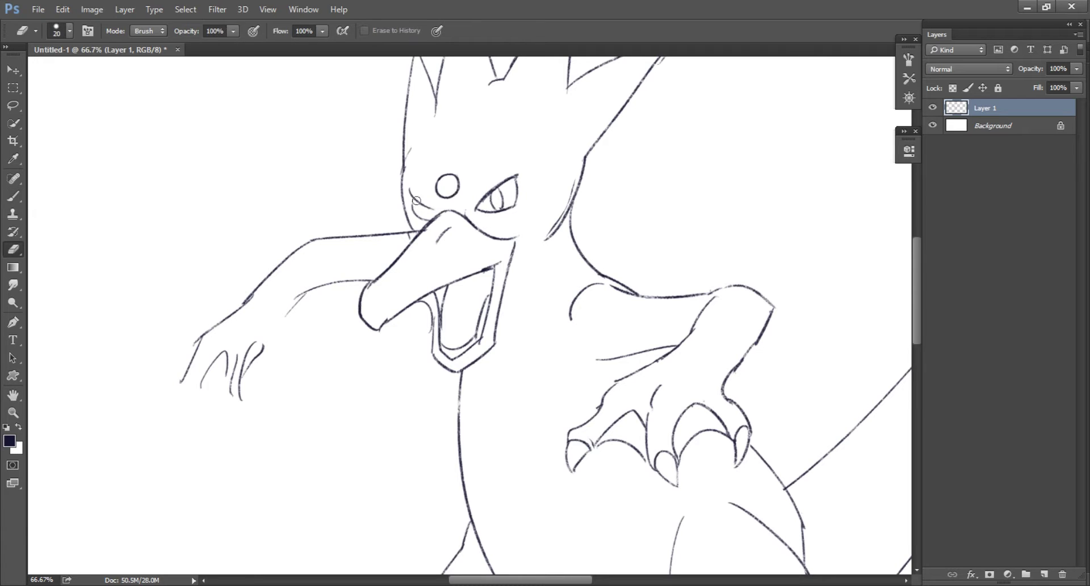
key(b)
drag(412, 198, 435, 225)
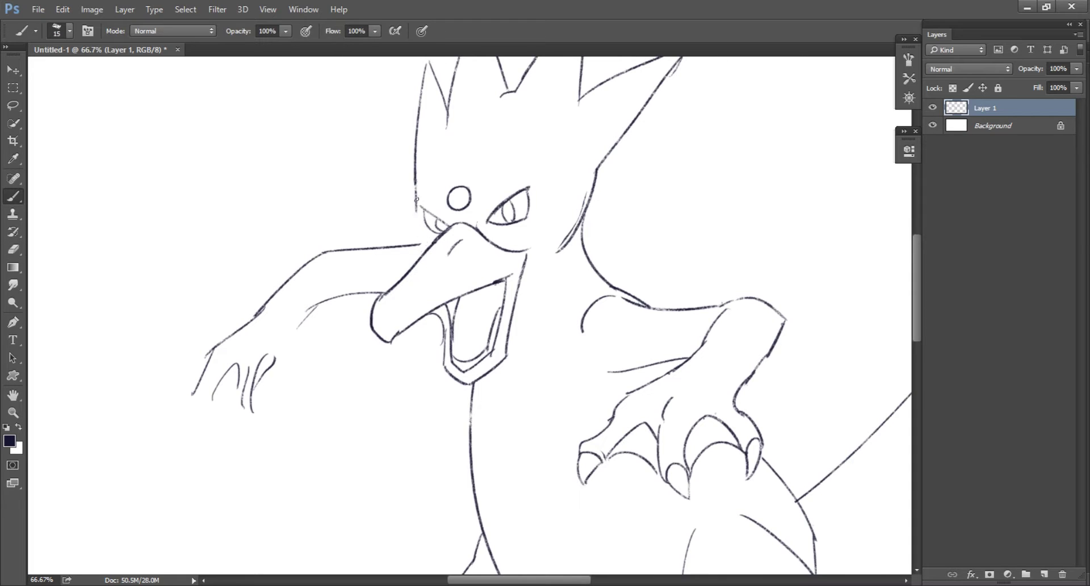
Step: Redraw the upper left arm outline in a lower position
mouse_move(267, 301)
mouse_down()
mouse_move(357, 245)
mouse_move(429, 239)
mouse_up()
key(e)
drag(320, 251, 257, 313)
key(b)
mouse_move(358, 245)
mouse_down()
mouse_move(265, 311)
mouse_move(391, 288)
mouse_move(294, 336)
mouse_move(237, 318)
mouse_up()
key(e)
key(b)
Step: Replace the left hand's claw scribbles with new fingers and claws
key(e)
drag(273, 363, 196, 394)
key(b)
mouse_move(266, 341)
mouse_down()
mouse_move(258, 384)
mouse_move(272, 383)
mouse_up()
mouse_move(247, 315)
mouse_down()
mouse_move(211, 379)
mouse_move(211, 405)
mouse_up()
key(e)
key(b)
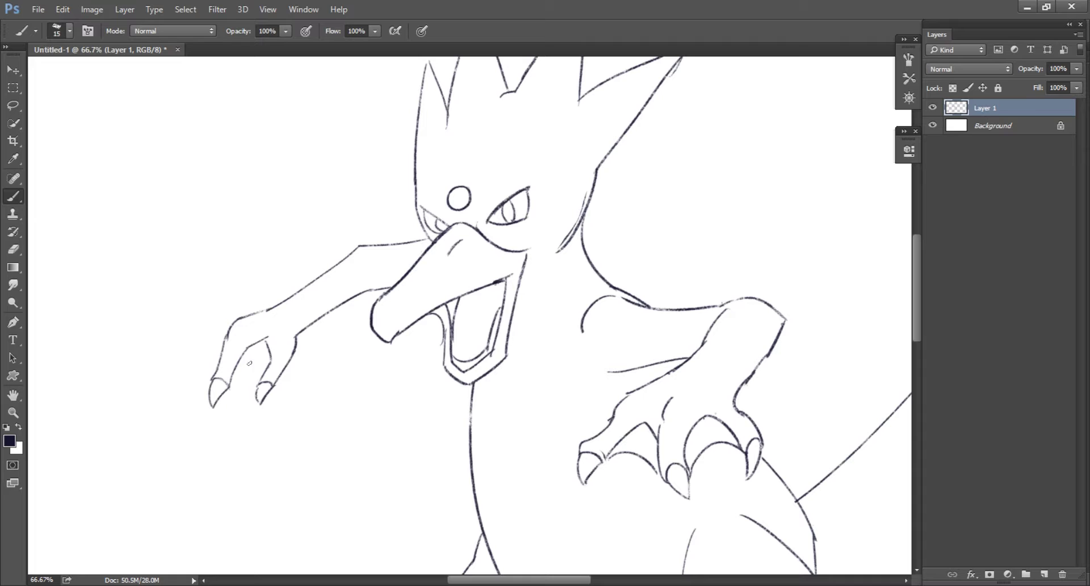
key(ctrl+minus)
key(ctrl+minus)
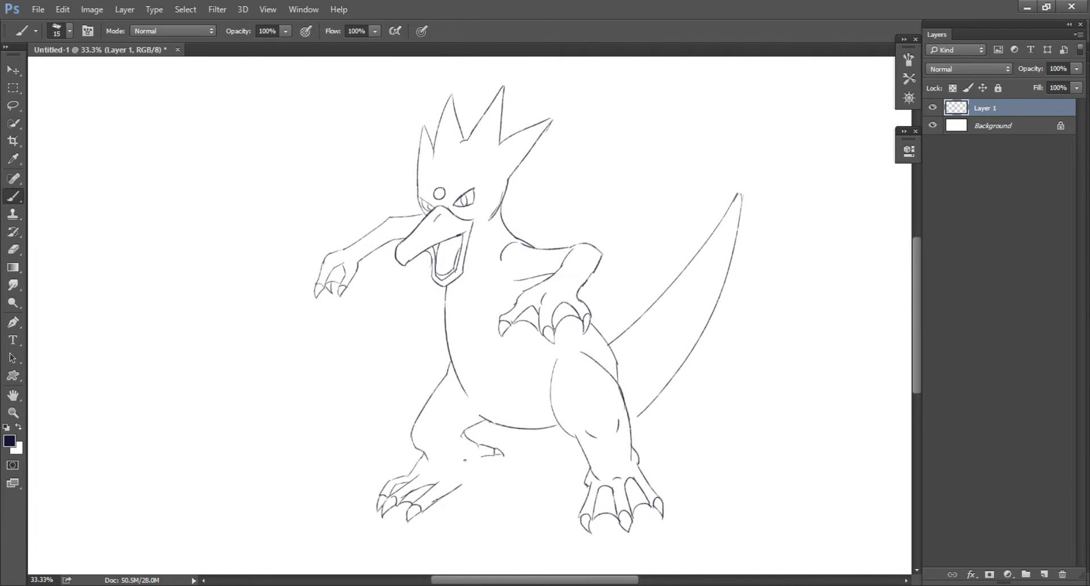
Step: Lasso the head and free-transform it, scaling it up to about 105%
key(l)
key(b)
key(l)
mouse_move(483, 241)
mouse_down()
mouse_move(467, 283)
mouse_move(477, 267)
mouse_up()
key(ctrl+t)
drag(567, 253, 573, 238)
key(Return)
key(ctrl+d)
key(b)
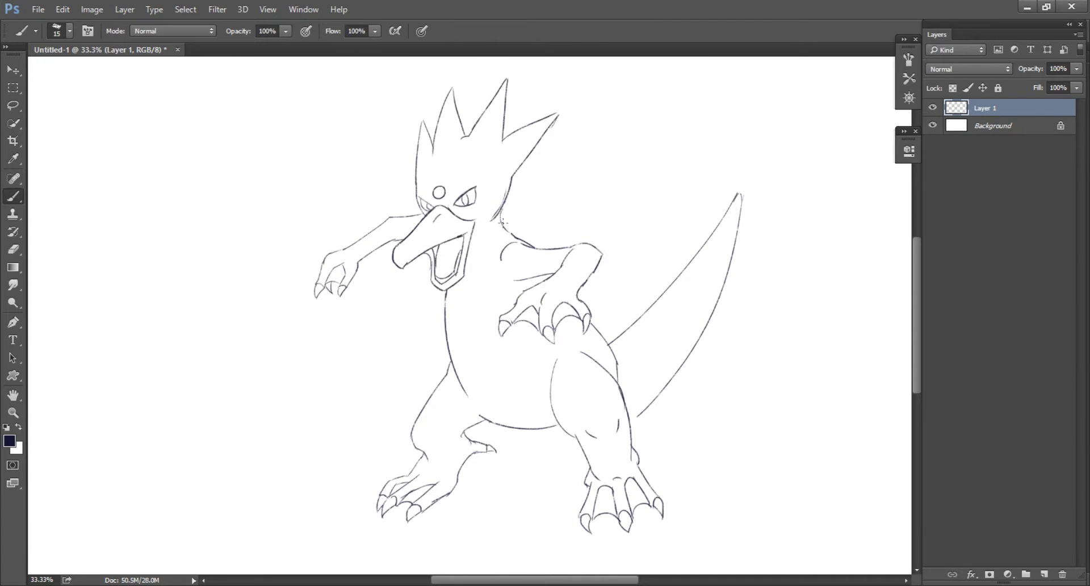
key(ctrl+alt+z)
key(ctrl+alt+z)
key(ctrl+alt+z)
Step: Lasso the left arm and move it down slightly
key(e)
key(b)
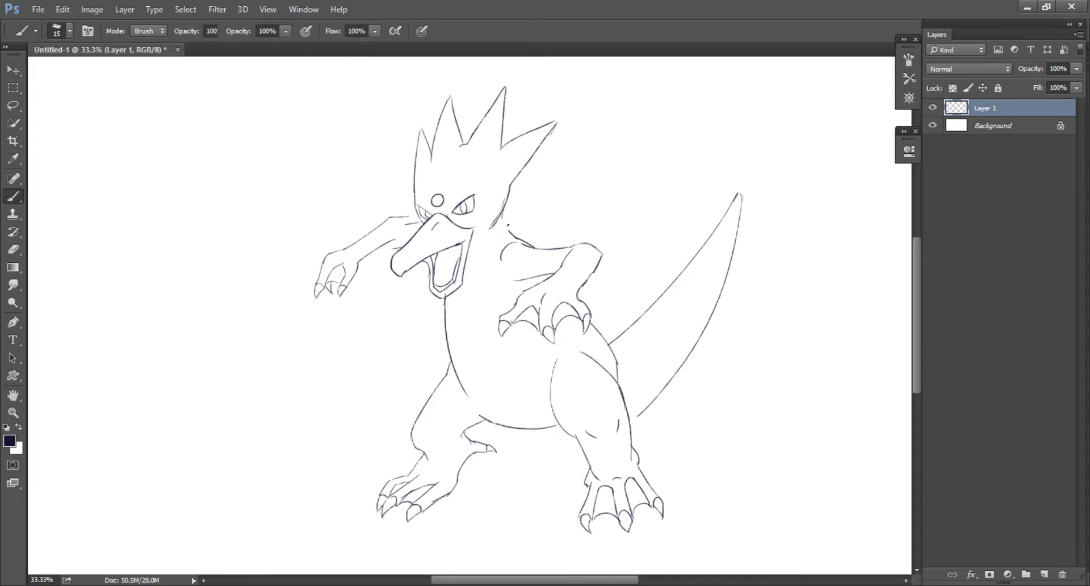
key(l)
drag(400, 199, 398, 204)
drag(341, 273, 341, 281)
key(ctrl+d)
Step: Add an empty Layer 2 beneath the Layer 1 line art
key(ctrl+minus)
key(alt+bracketleft)
key(ctrl+shift+alt+n)
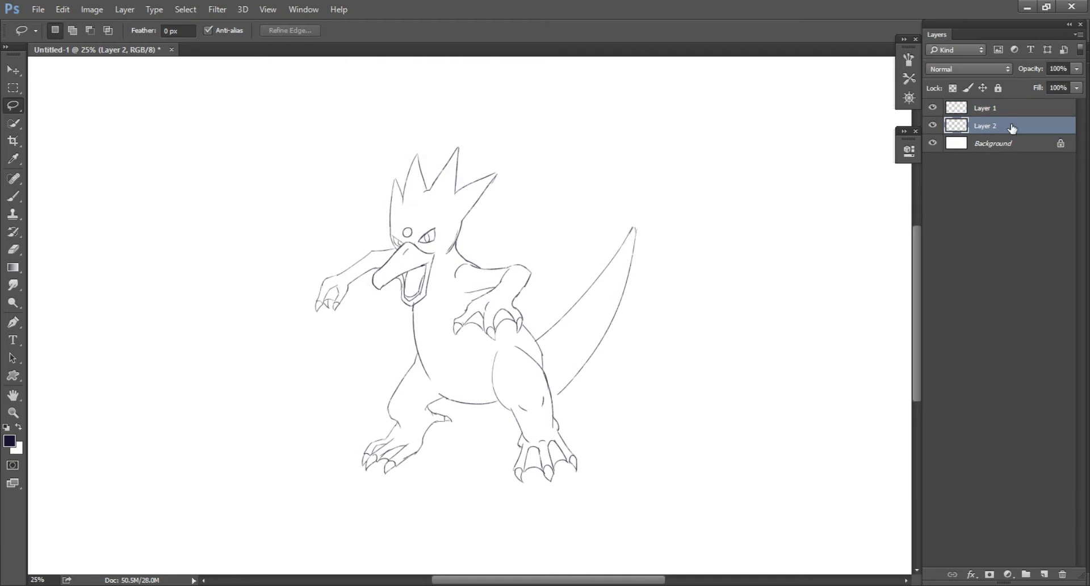
Step: Select the brush and pick blue 356AB9 in Coolorus
right_click(491, 292)
key(Escape)
key(b)
right_click(546, 253)
key(Escape)
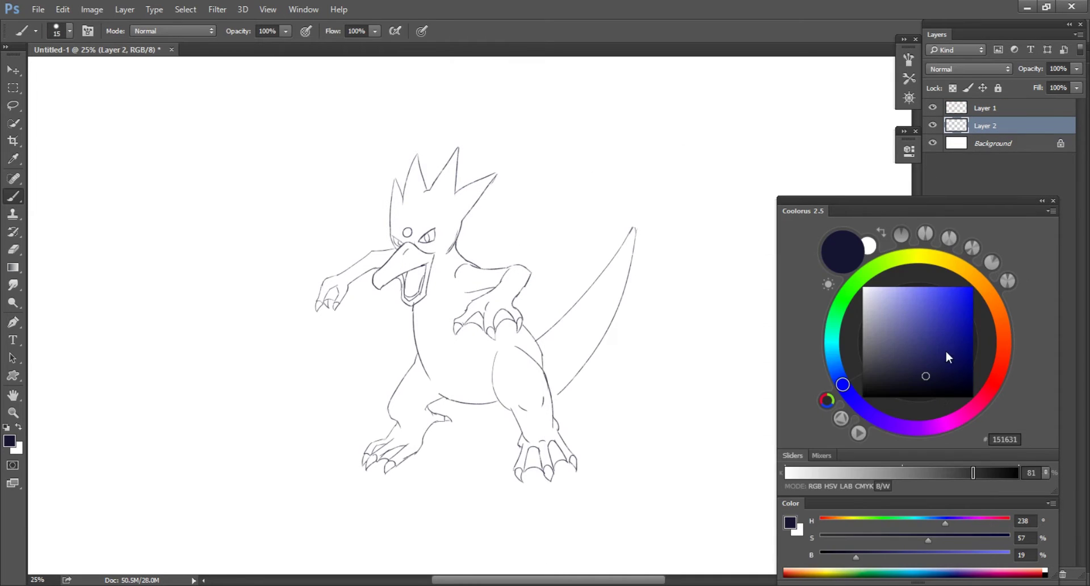
click(920, 350)
drag(838, 386, 839, 372)
Step: Enlarge the brush to 403 px, paint a blue base over Golduck, and add Layer 3
drag(914, 333, 940, 317)
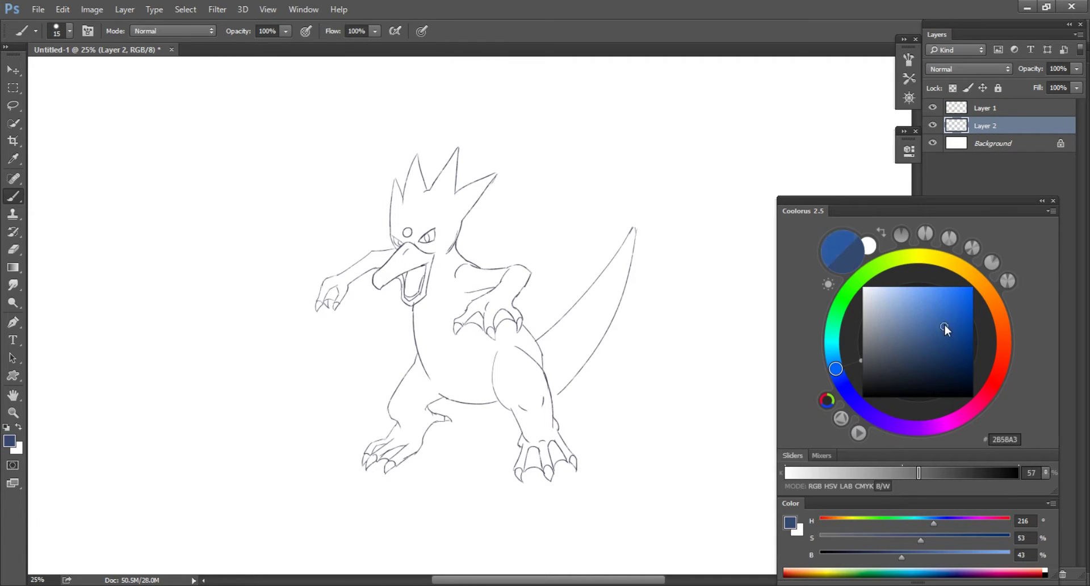
mouse_move(468, 359)
mouse_down()
mouse_move(576, 346)
mouse_move(635, 233)
mouse_up()
key(ctrl+shift+n)
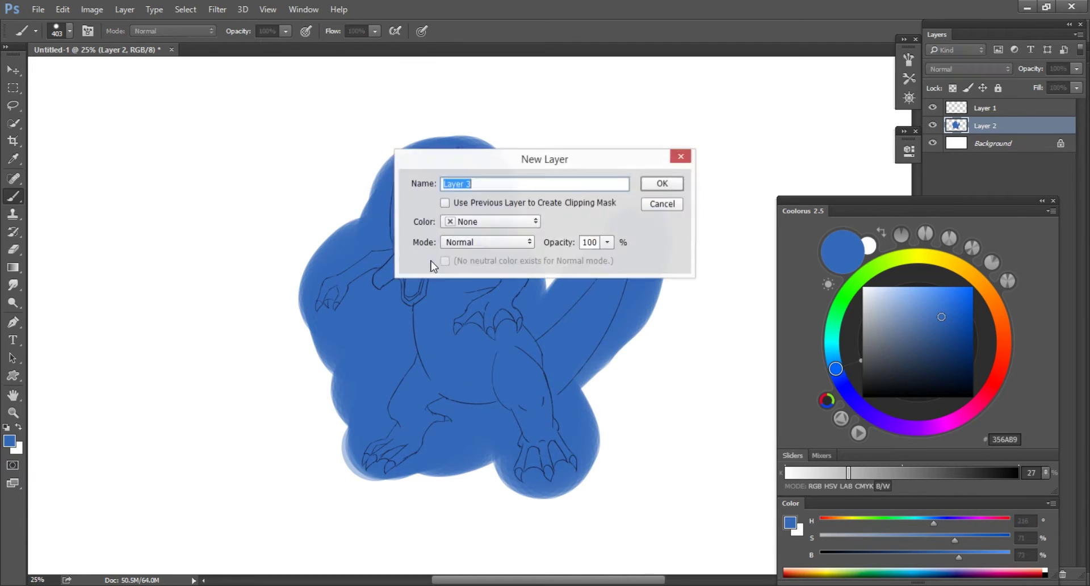
key(Return)
Step: Mix a pale beige and paint it over the beak and lower jaw
click(969, 273)
click(914, 303)
drag(915, 304, 894, 301)
click(982, 284)
click(881, 301)
mouse_move(410, 250)
mouse_down()
mouse_move(379, 277)
mouse_move(462, 327)
mouse_up()
key(ctrl+plus)
key(bracketleft)
key(bracketleft)
mouse_move(400, 258)
mouse_down()
mouse_move(486, 260)
mouse_move(501, 222)
mouse_move(454, 238)
mouse_move(482, 233)
mouse_move(446, 280)
mouse_move(480, 310)
mouse_up()
Step: Erase beige overflow from the beak's right edge and inside the lower jaw
key(e)
drag(509, 246, 505, 261)
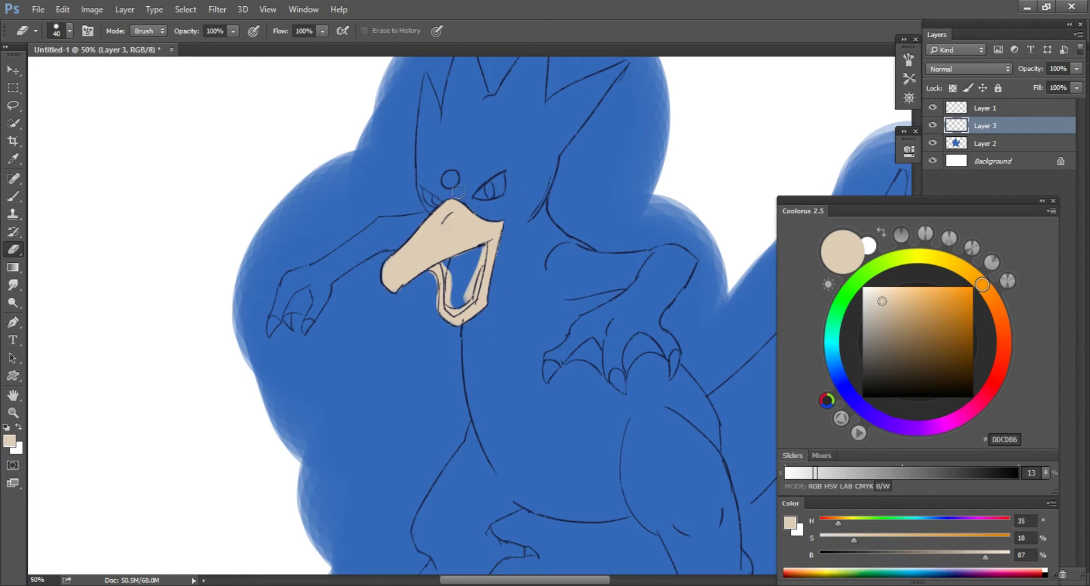
key(bracketleft)
drag(448, 304, 447, 266)
drag(454, 312, 465, 297)
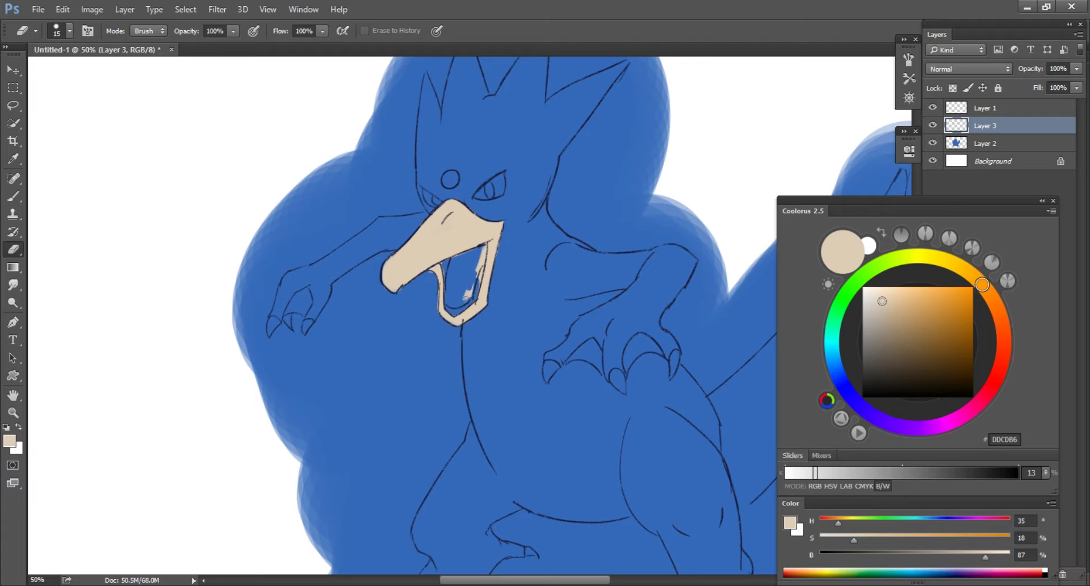
Step: Paint beige onto the claws of both hands and both feet
key(b)
drag(288, 315, 311, 290)
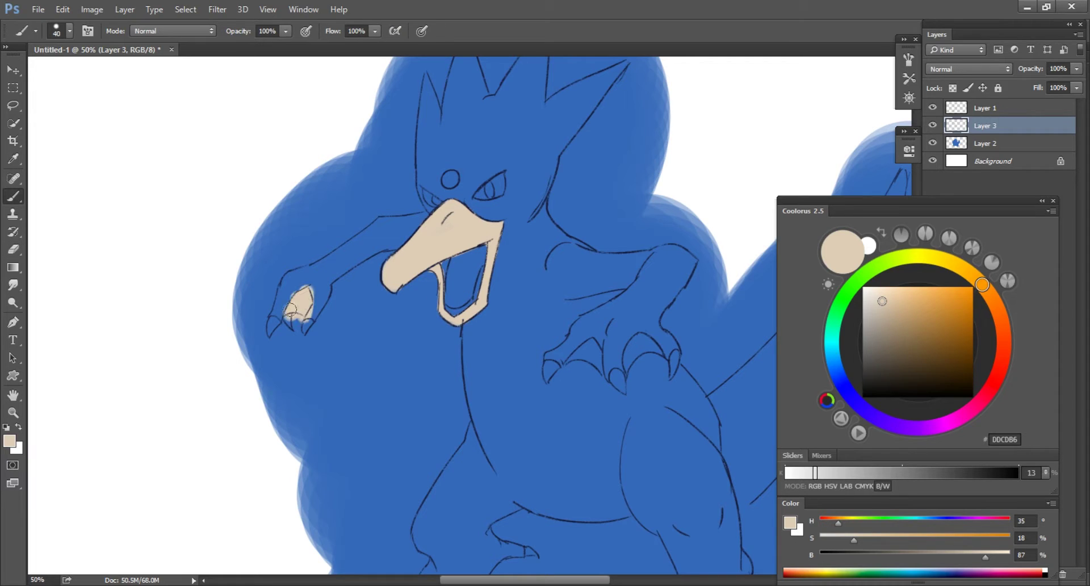
key(e)
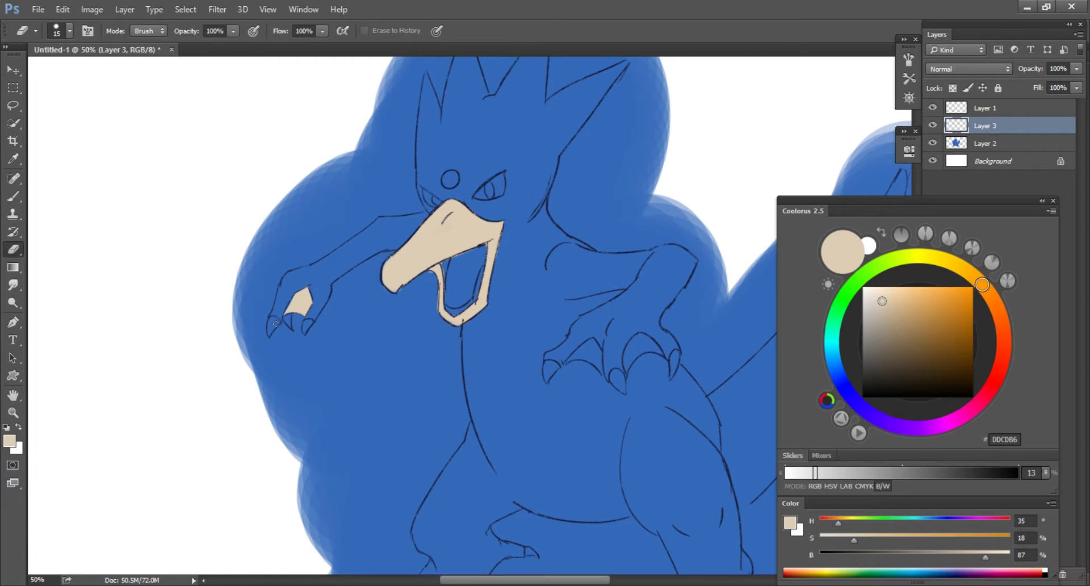
key(b)
scroll(481, 391, right, 3)
mouse_move(502, 317)
mouse_down()
mouse_move(525, 291)
mouse_move(588, 283)
mouse_up()
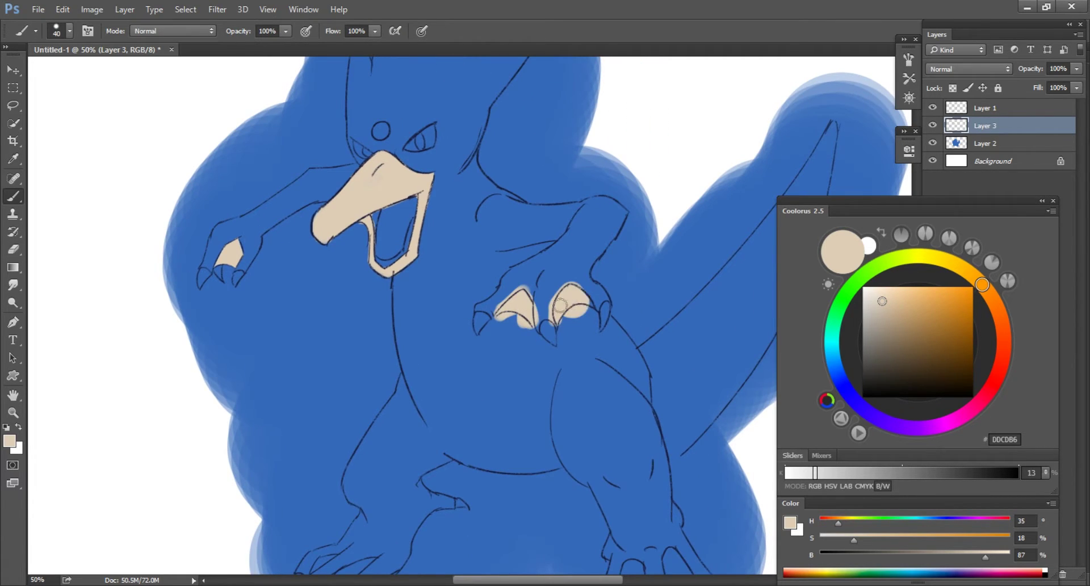
drag(584, 446, 564, 354)
drag(587, 514, 627, 471)
drag(565, 354, 451, 290)
drag(505, 476, 528, 423)
drag(340, 340, 511, 318)
mouse_move(463, 426)
mouse_down()
mouse_move(404, 434)
mouse_move(417, 419)
mouse_move(438, 426)
mouse_up()
Step: Erase beige spill around the foot and hand claw edges with a smaller eraser
key(e)
drag(400, 454, 422, 462)
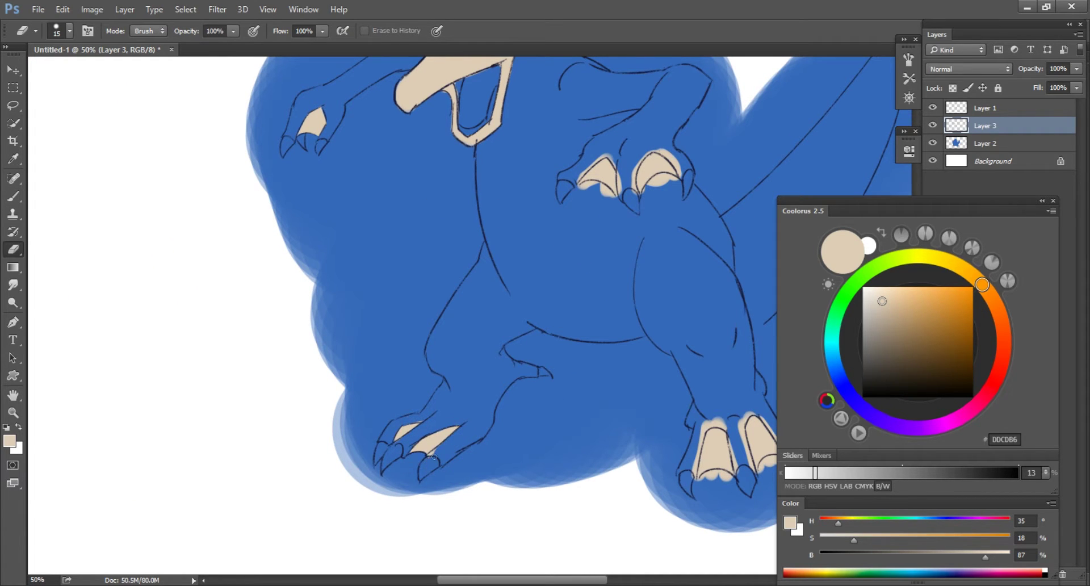
scroll(556, 473, right, 5)
drag(555, 472, 570, 461)
key(bracketleft)
key(bracketleft)
key(bracketleft)
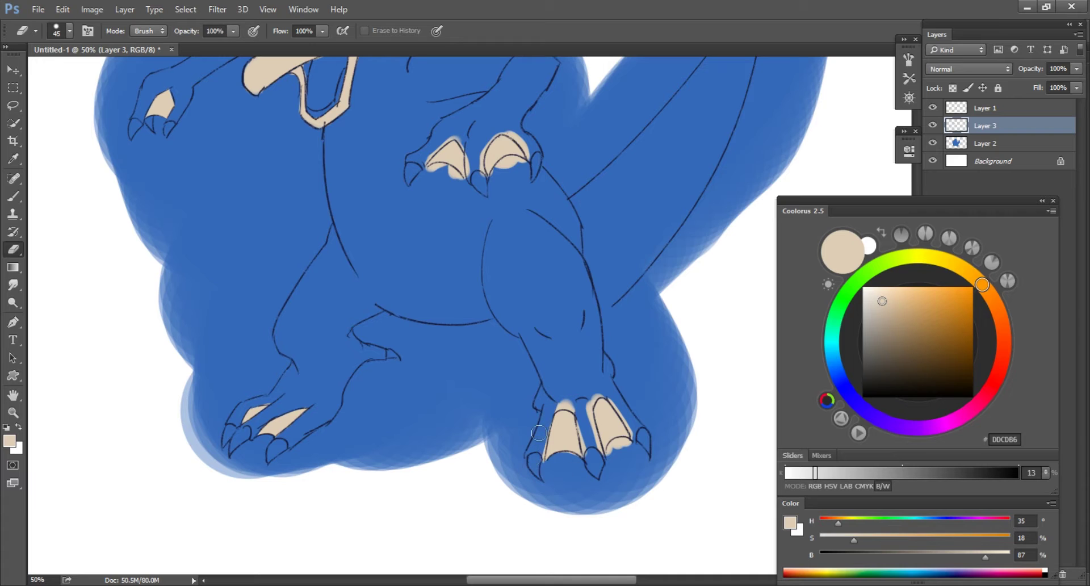
drag(580, 416, 596, 440)
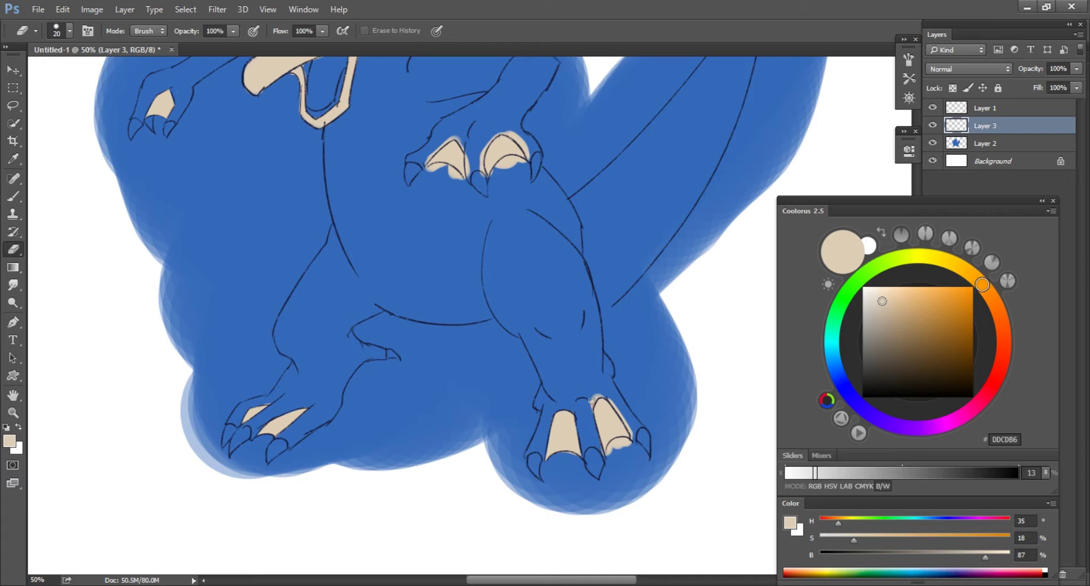
scroll(507, 271, up, 3)
scroll(506, 271, left, 2)
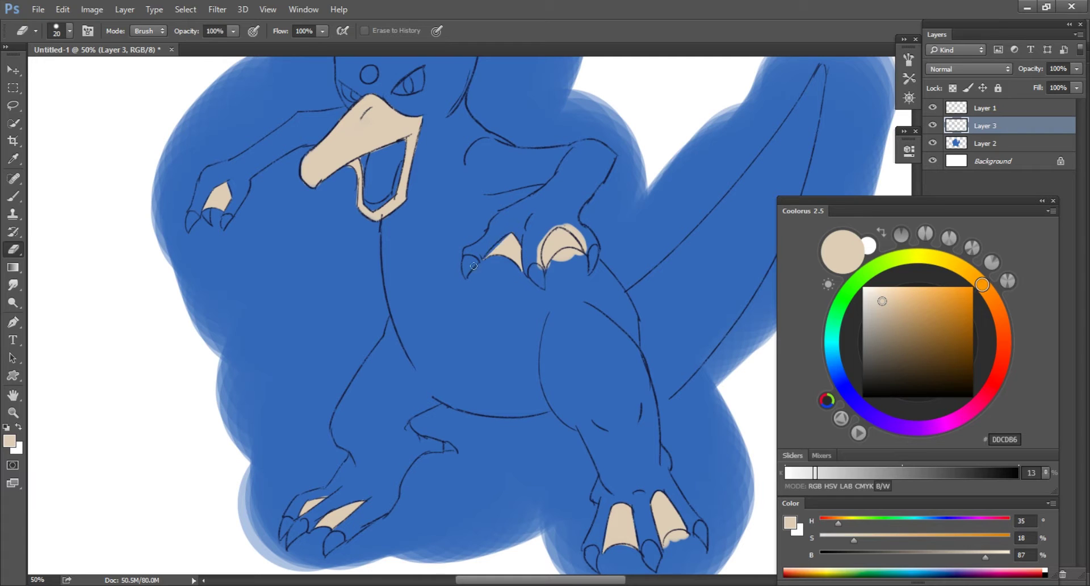
mouse_move(540, 237)
mouse_down()
mouse_move(543, 270)
mouse_move(560, 264)
mouse_up()
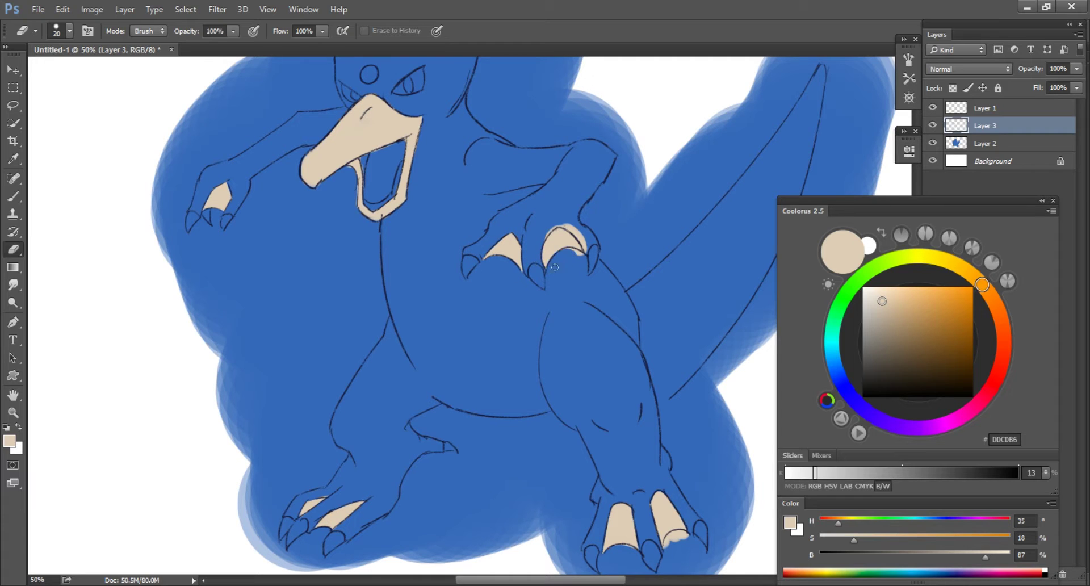
drag(554, 224, 588, 249)
Step: Add Layer 4 and paint cream FFF4E4 tips on the central claws
key(ctrl+shift+n)
key(Return)
key(b)
click(874, 286)
drag(544, 309, 548, 331)
drag(483, 298, 477, 319)
drag(604, 287, 599, 312)
mouse_move(416, 126)
mouse_down()
mouse_move(464, 171)
mouse_move(483, 156)
mouse_up()
Step: Paint cream eye whites and cream tips on the left hand and all foot claws
drag(404, 173, 413, 193)
mouse_move(286, 301)
mouse_down()
mouse_move(287, 318)
mouse_move(269, 316)
mouse_up()
drag(250, 300, 251, 321)
drag(402, 170, 410, 188)
drag(482, 397, 468, 170)
drag(346, 379, 336, 400)
drag(375, 392, 375, 420)
drag(386, 409, 309, 402)
drag(565, 405, 562, 428)
drag(618, 403, 622, 429)
mouse_move(671, 381)
mouse_down()
mouse_move(673, 404)
mouse_move(669, 394)
mouse_up()
drag(629, 328, 642, 452)
Step: Trim stray cream from the claw tips and pan back to the beak and eyes
key(e)
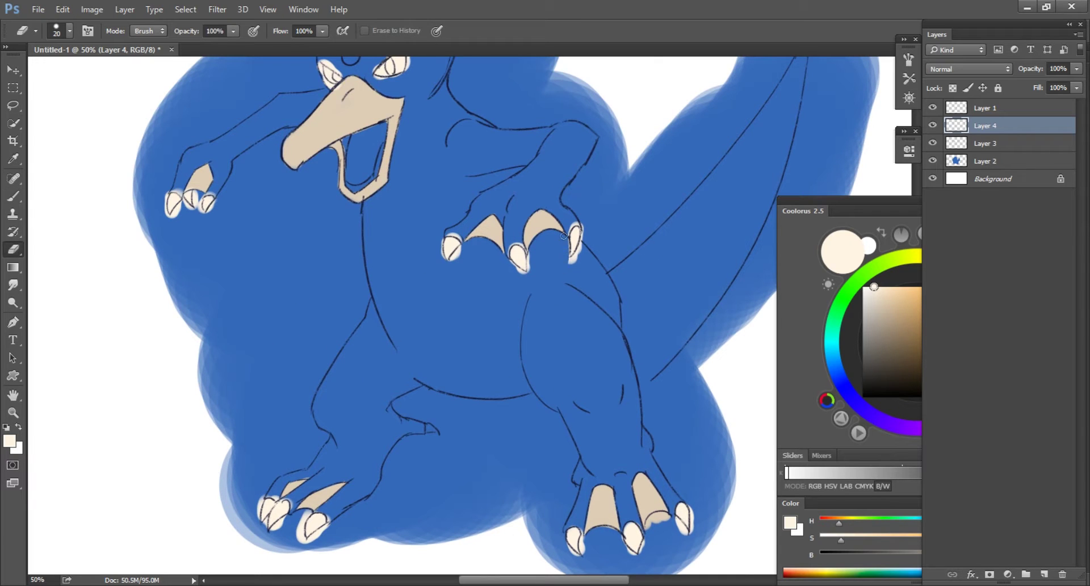
drag(532, 258, 507, 264)
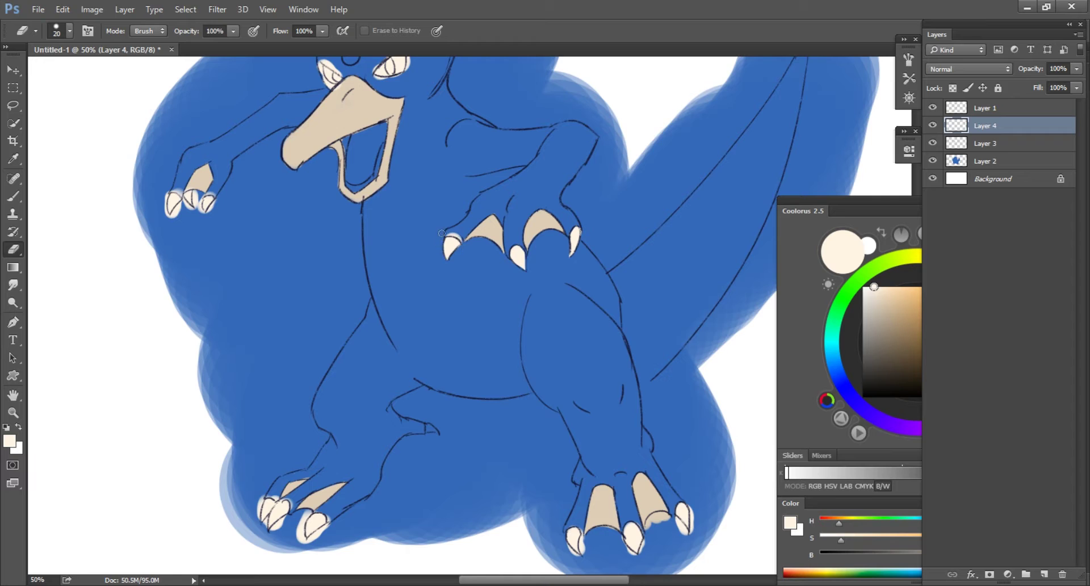
drag(456, 229, 631, 280)
drag(348, 234, 358, 241)
mouse_move(517, 127)
mouse_down()
mouse_move(478, 180)
mouse_move(454, 159)
mouse_move(538, 148)
mouse_up()
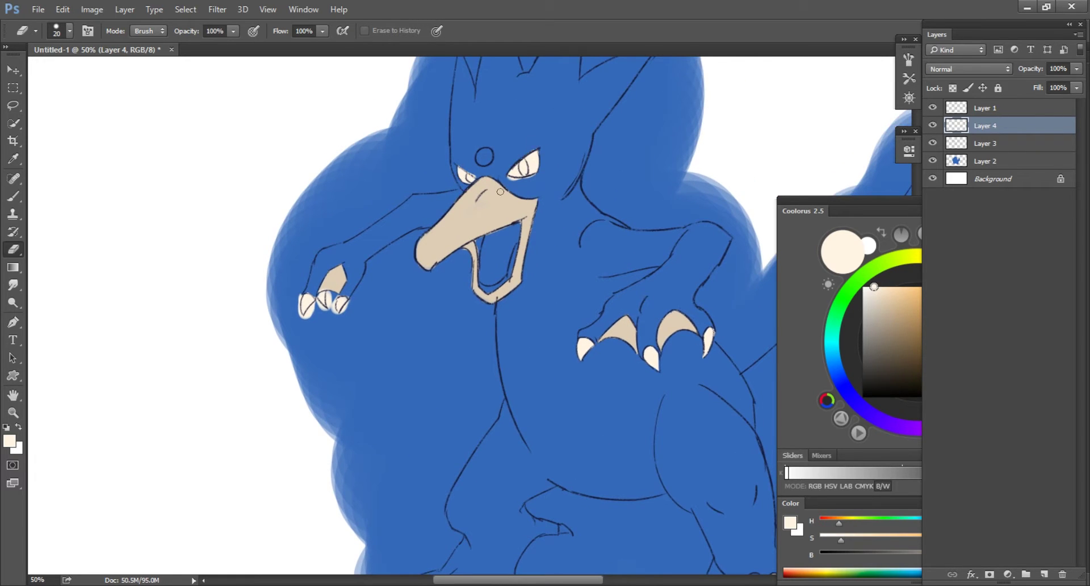
drag(513, 360, 501, 247)
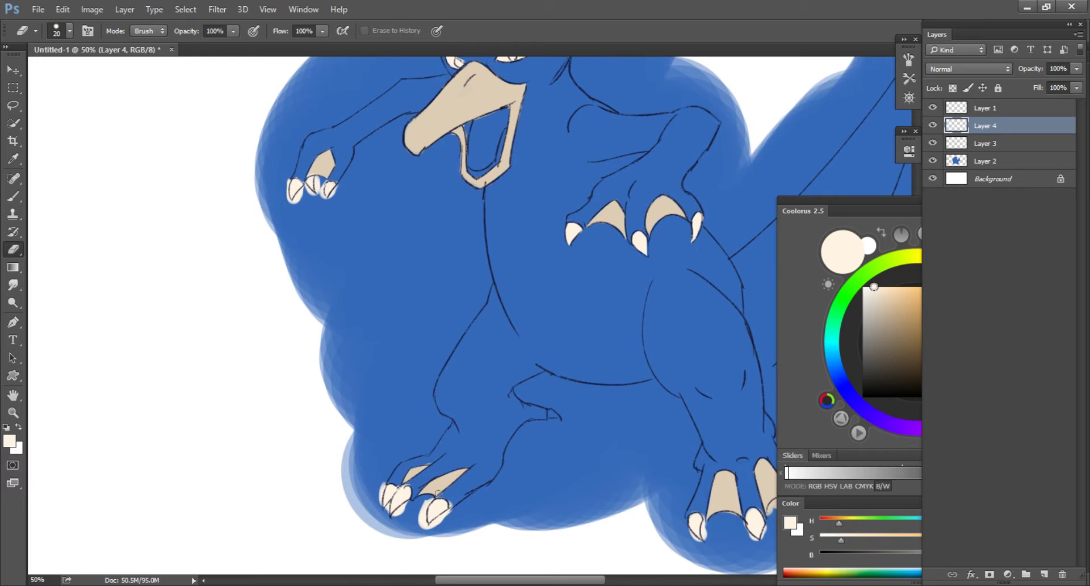
drag(738, 258, 669, 338)
key(b)
click(987, 392)
Step: Paint the mouth interior dark red 864E55 and erase the spill around it
drag(913, 304, 908, 339)
drag(415, 207, 419, 220)
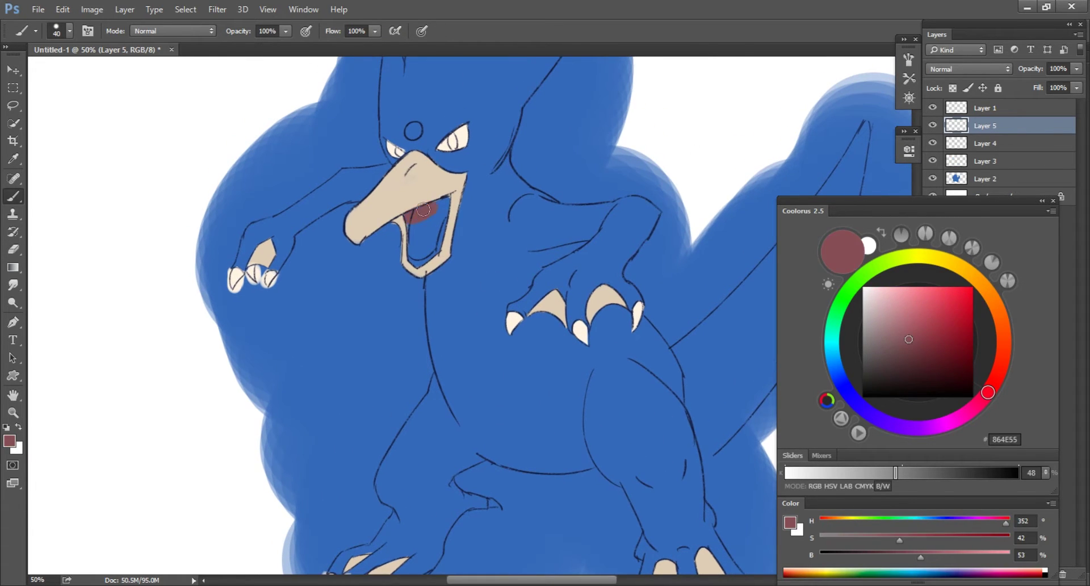
key(e)
drag(419, 220, 447, 252)
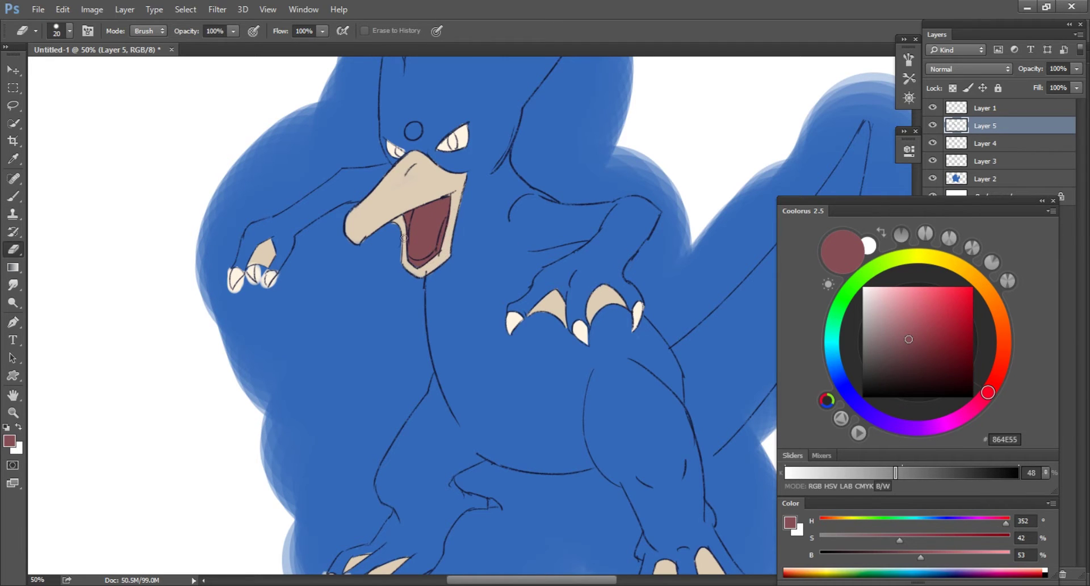
scroll(404, 237, up, 2)
Step: Paint the forehead gem red C93247, then add a new layer above the blue body layer
key(b)
drag(944, 301, 945, 310)
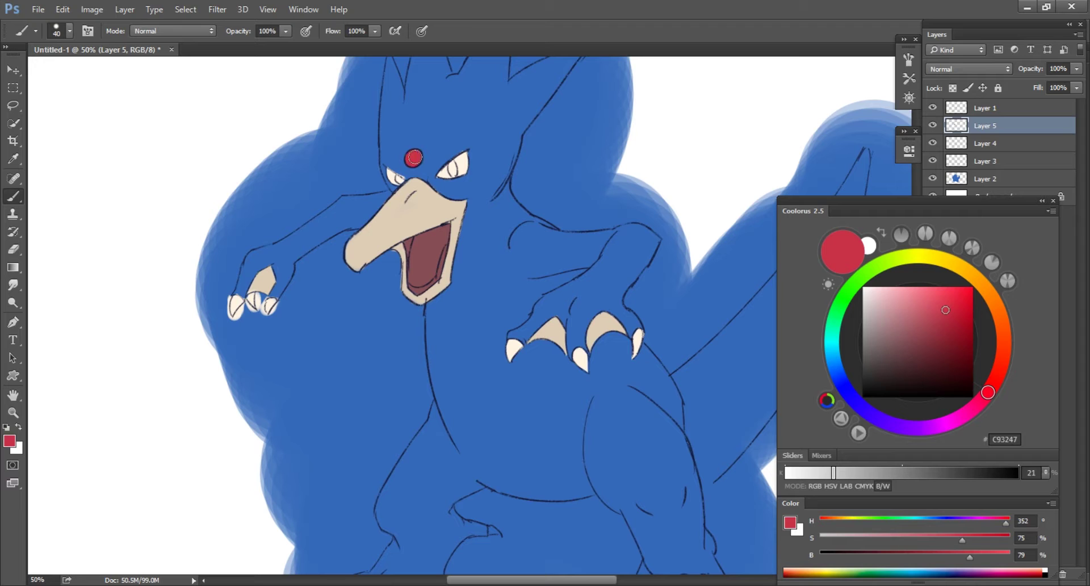
key(e)
key(b)
key(alt+bracketleft)
key(e)
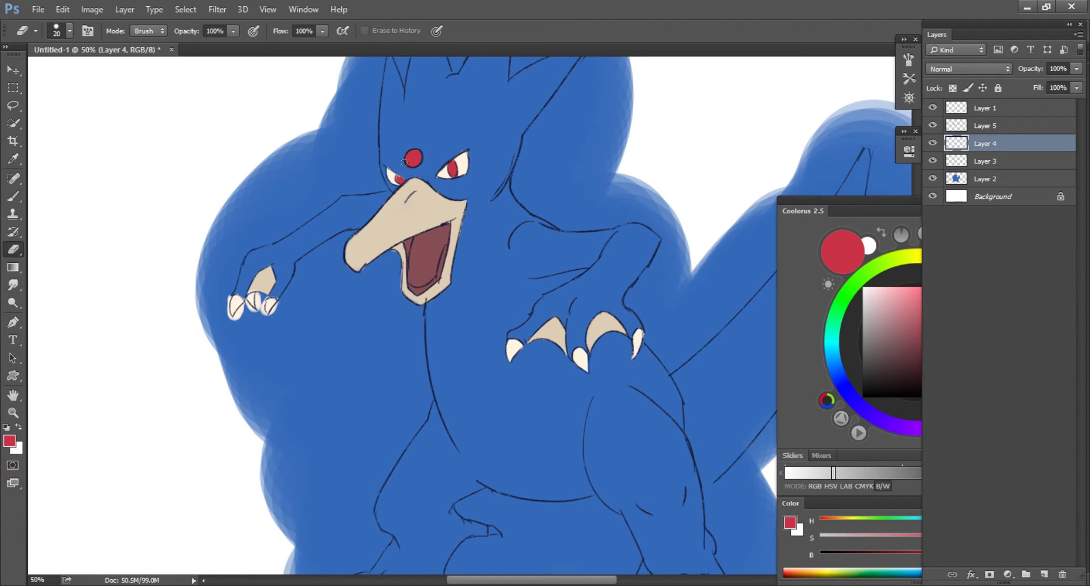
key(ctrl+minus)
click(1050, 180)
key(ctrl+shift+n)
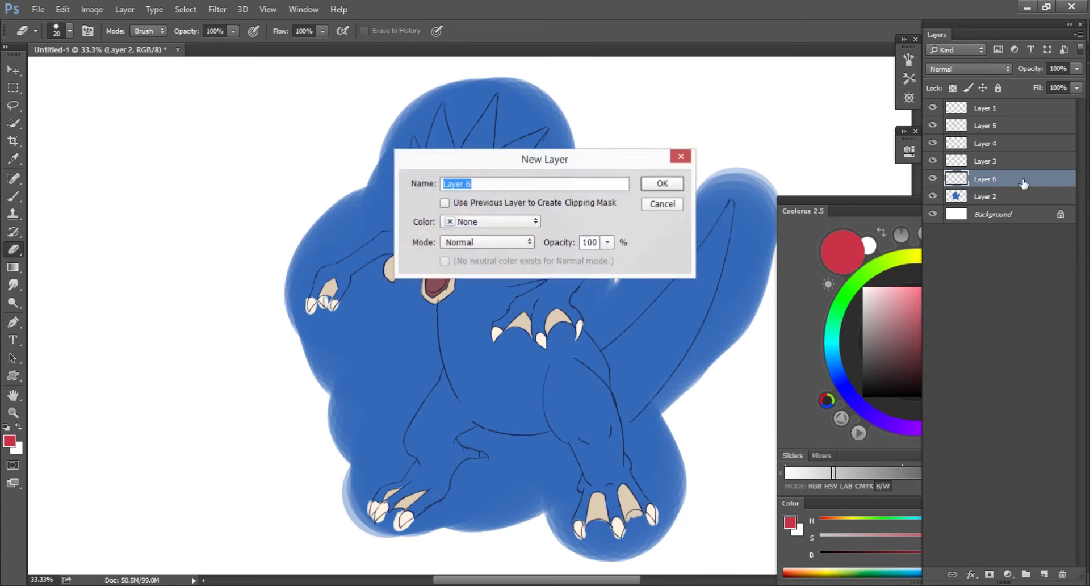
Step: Create Layer 6 and pick dark blue 315C9C for gradient shading
key(Return)
key(b)
click(844, 341)
click(835, 368)
click(939, 329)
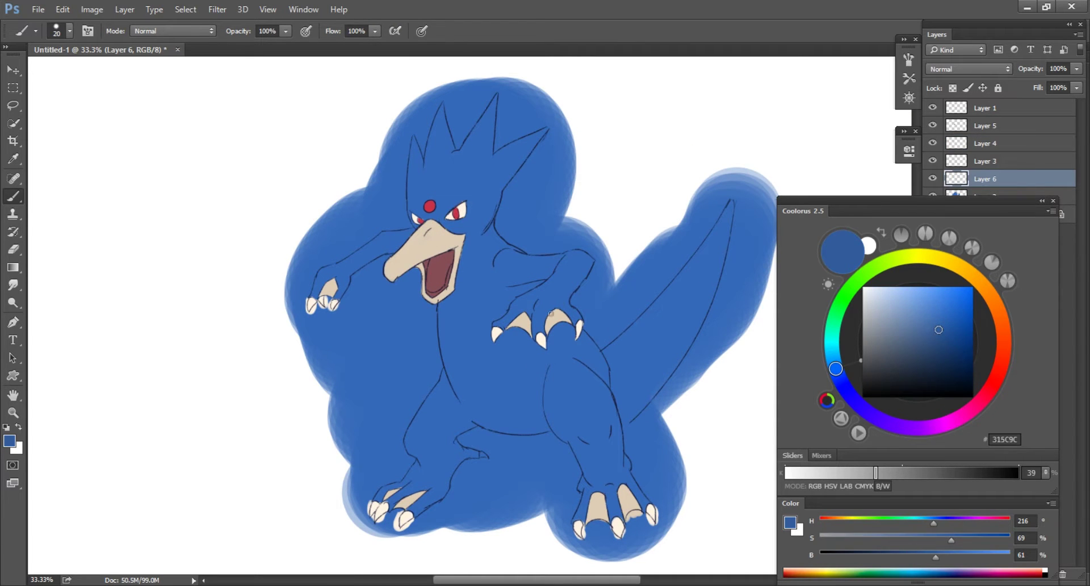
key(g)
drag(565, 218, 572, 311)
key(ctrl+z)
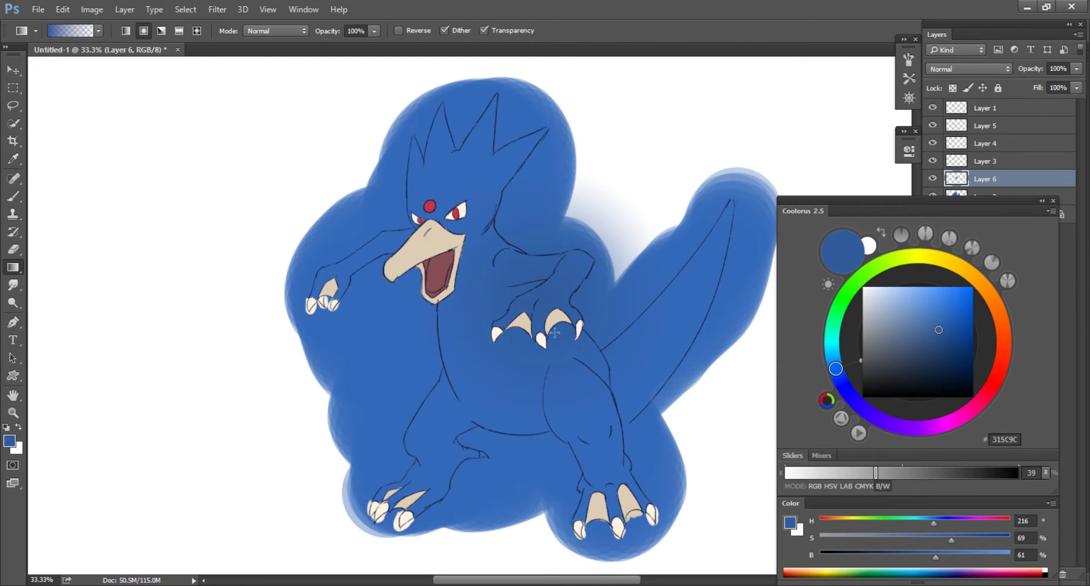
Step: Add soft dark-blue radial gradient shadows on the left side, wing, legs and feet
click(161, 30)
drag(397, 369, 295, 488)
key(ctrl+z)
click(144, 31)
drag(340, 221, 307, 249)
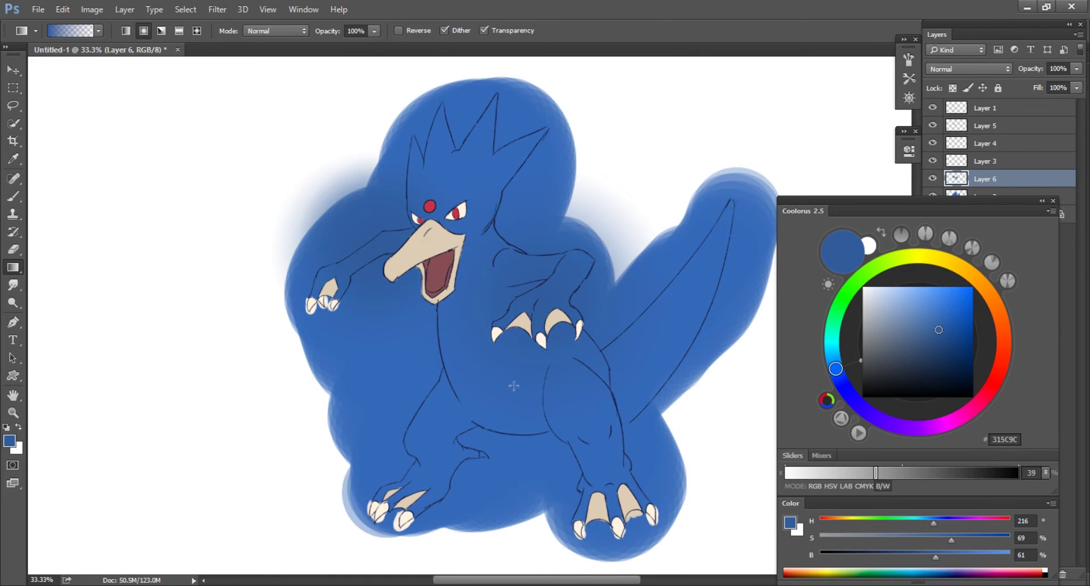
drag(458, 492, 452, 479)
drag(440, 531, 448, 500)
drag(596, 464, 569, 469)
drag(519, 406, 572, 424)
drag(681, 373, 647, 358)
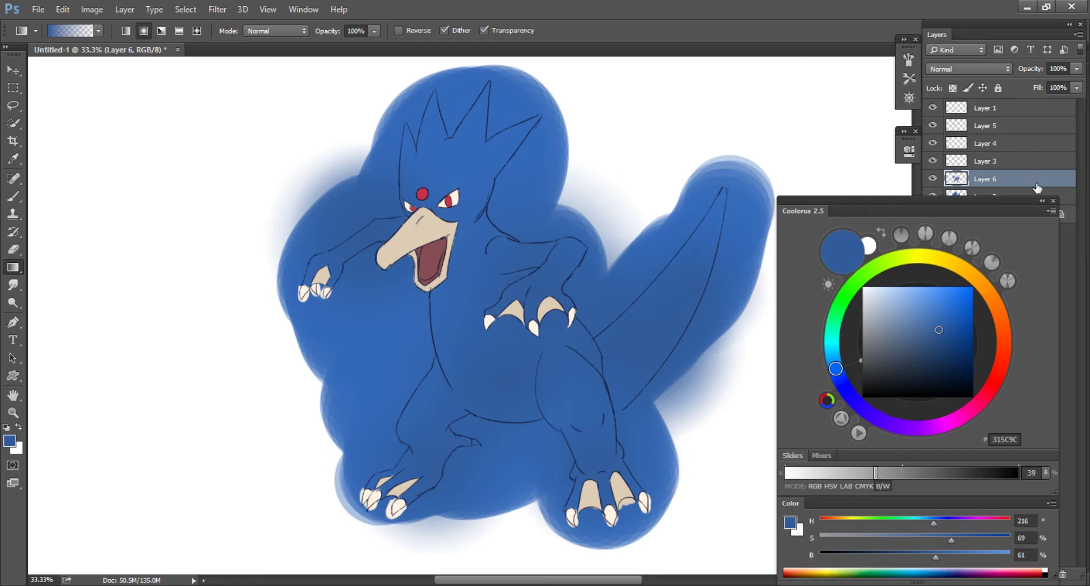
Step: Mask the shading layer and erase the mask to soften shadows on arms, chest and upper leg
click(1021, 180)
click(989, 574)
key(d)
key(e)
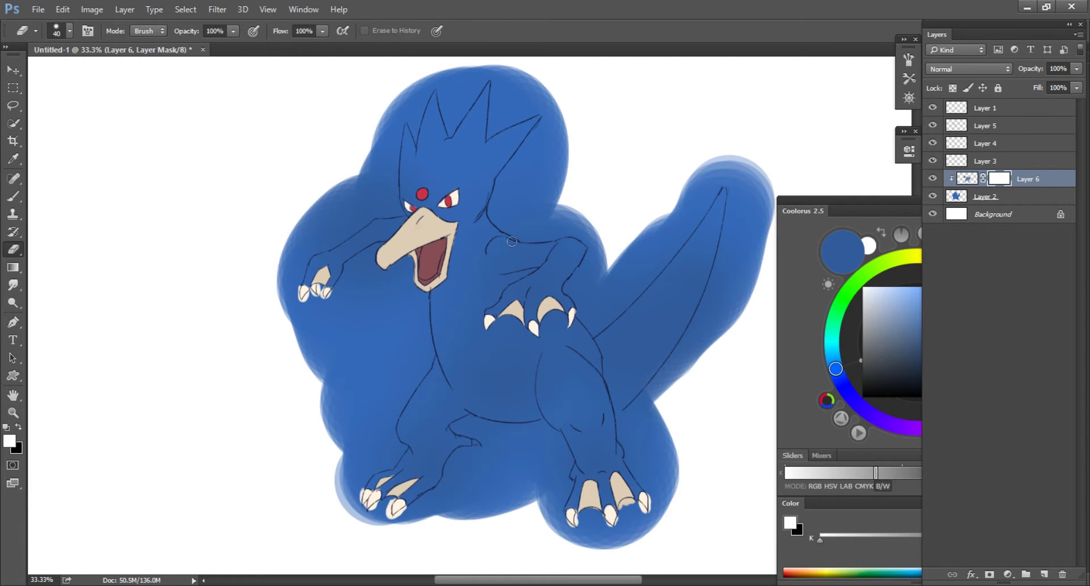
drag(560, 247, 555, 269)
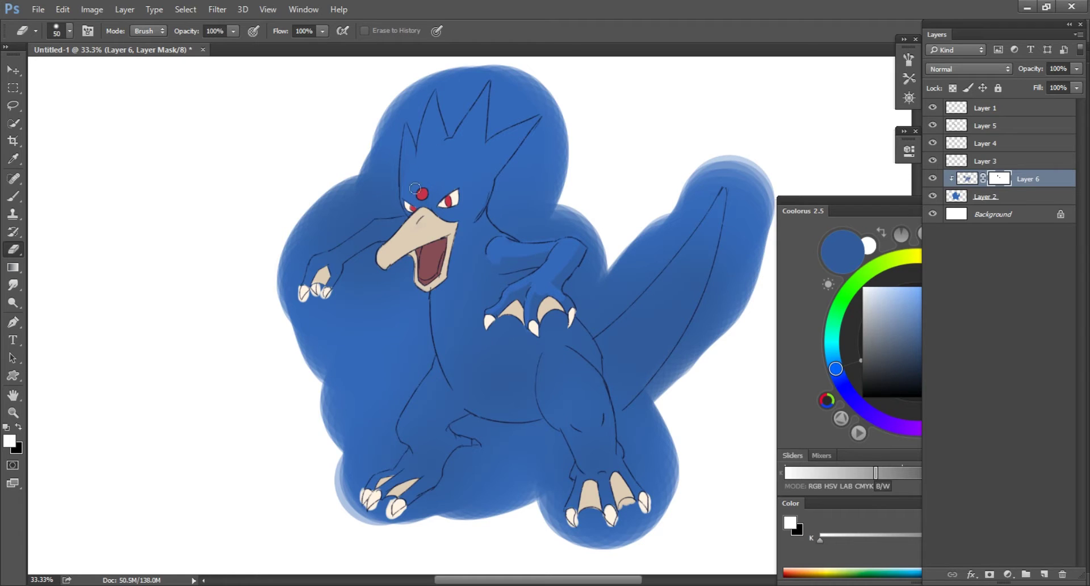
key(bracketleft)
drag(352, 226, 386, 211)
drag(476, 312, 503, 346)
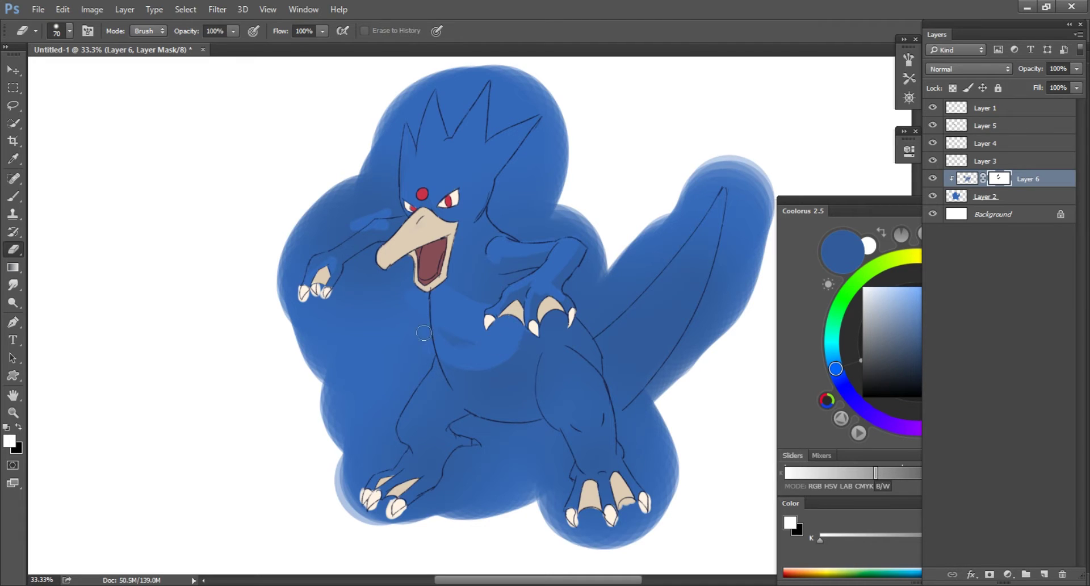
drag(544, 345, 584, 378)
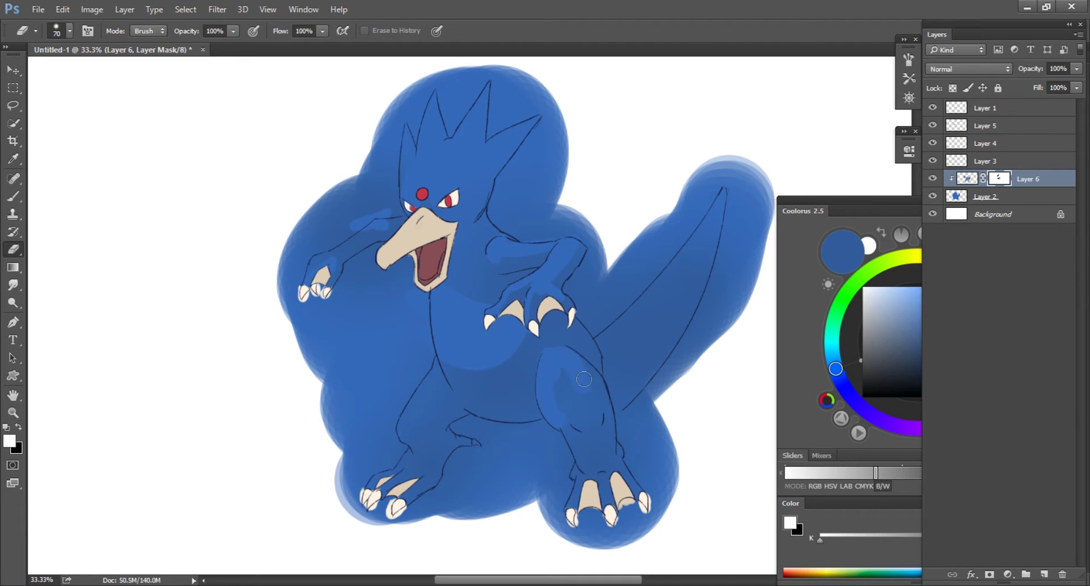
key(x)
key(x)
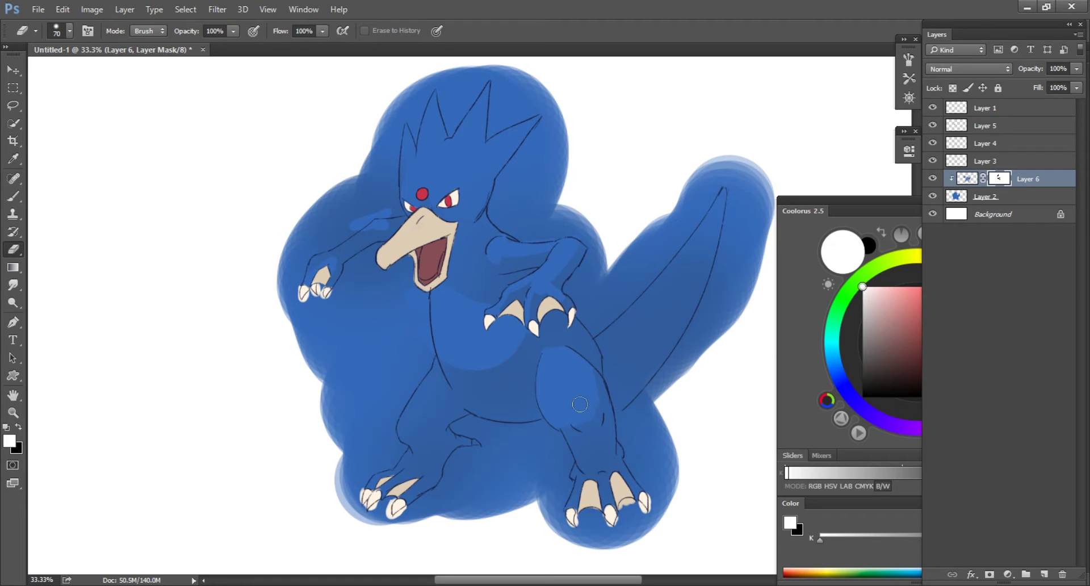
key(x)
key(x)
key(x)
key(x)
key(x)
key(x)
key(x)
key(x)
key(x)
key(x)
key(x)
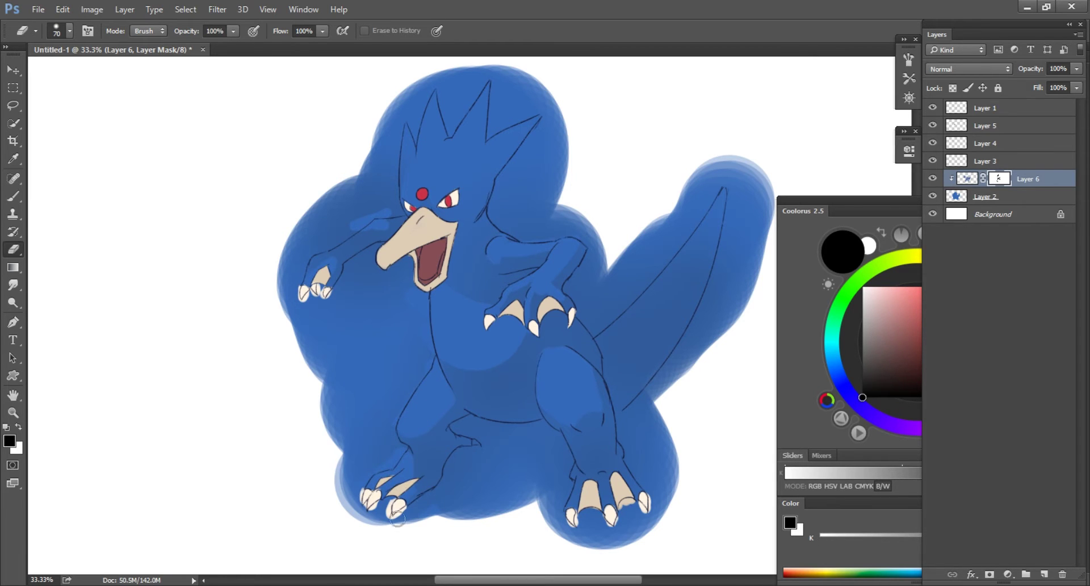
key(b)
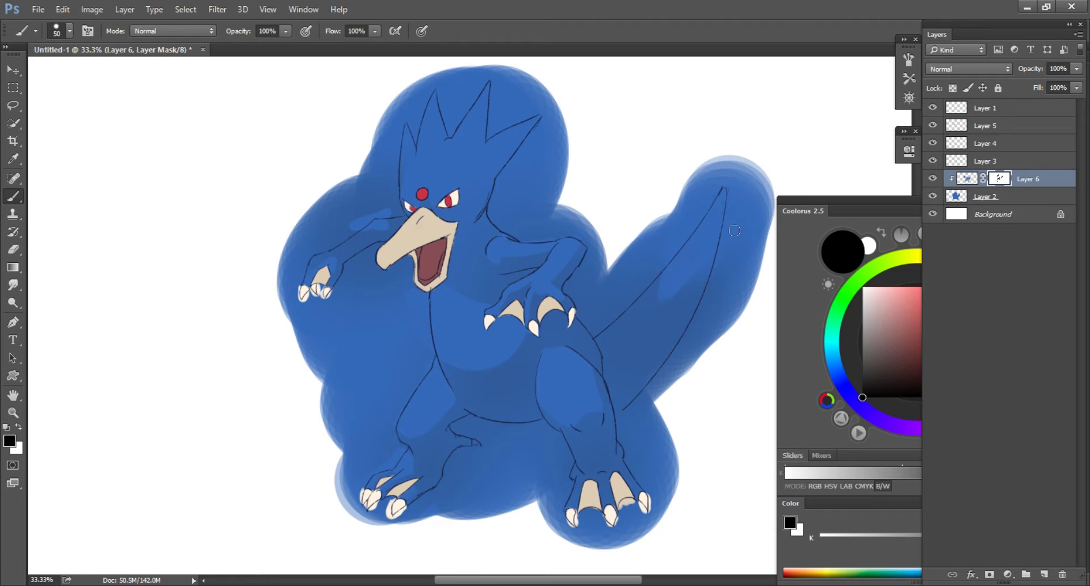
Step: Add clipped Layer 7 with a light-blue gradient across the body, placed below the shading layer
key(ctrl+shift+n)
key(Return)
key(g)
click(913, 296)
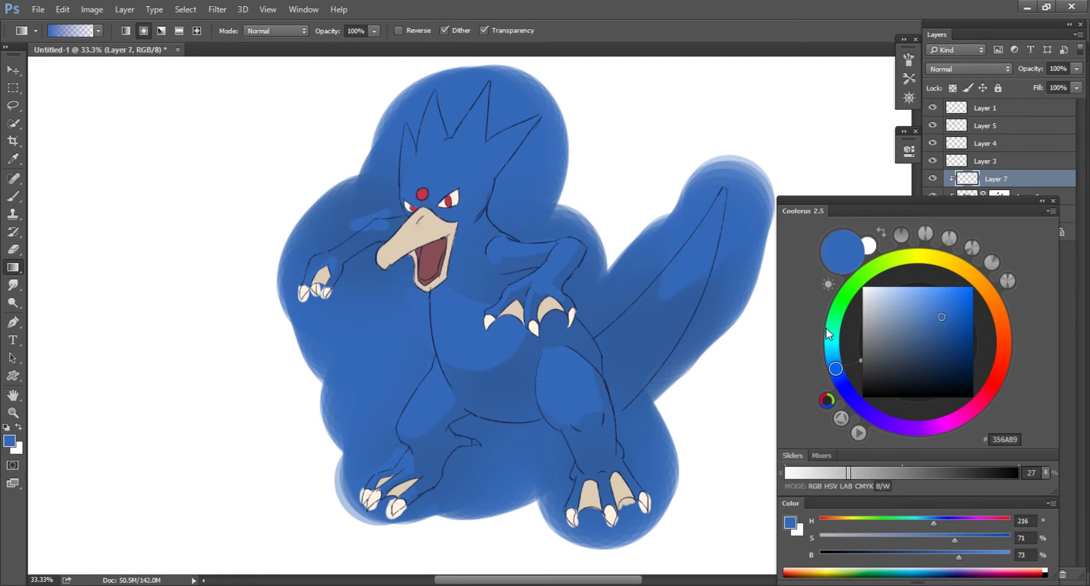
drag(444, 151, 519, 267)
drag(993, 178, 993, 197)
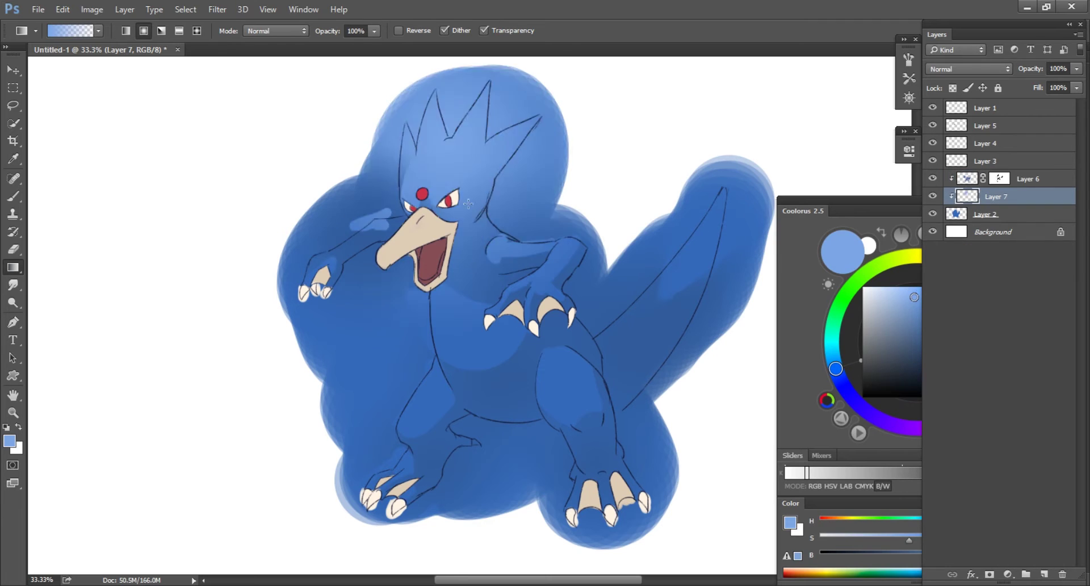
click(932, 196)
click(931, 196)
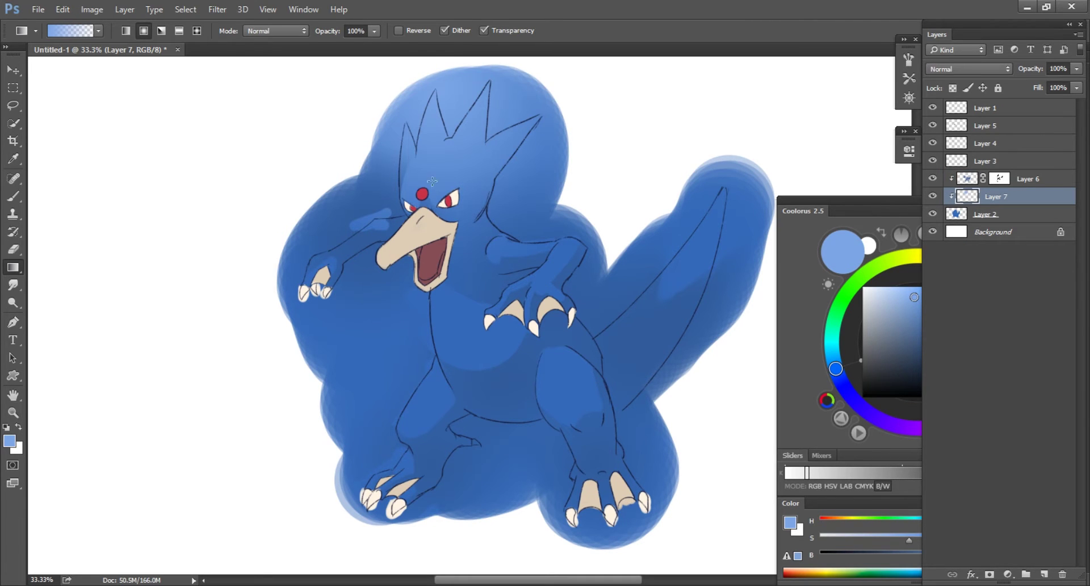
drag(407, 243, 571, 401)
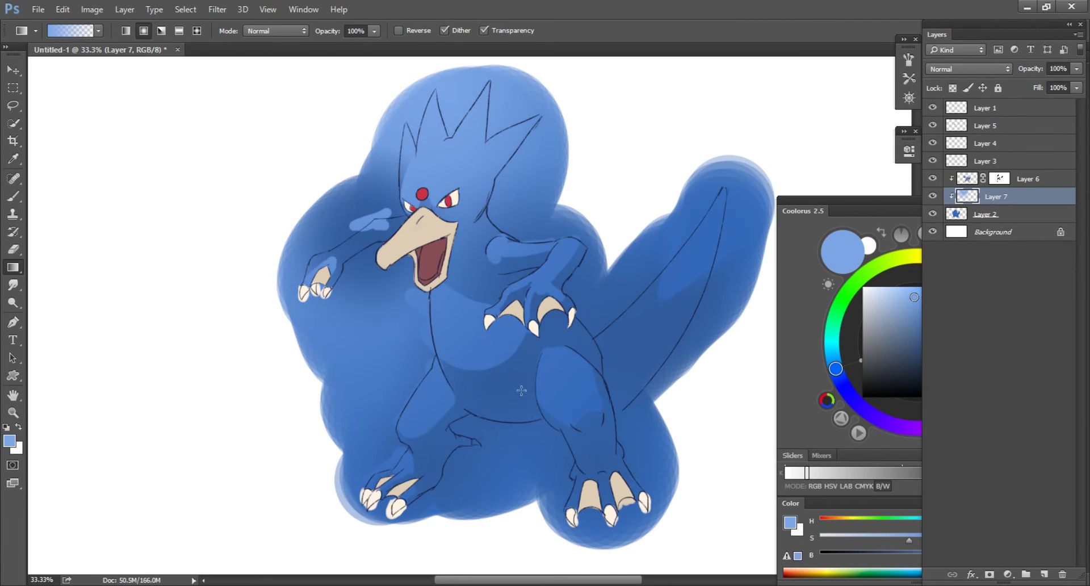
Step: Mask Layer 7 and paint black over the head, crest and upper body
key(b)
key(e)
click(989, 573)
key(d)
key(b)
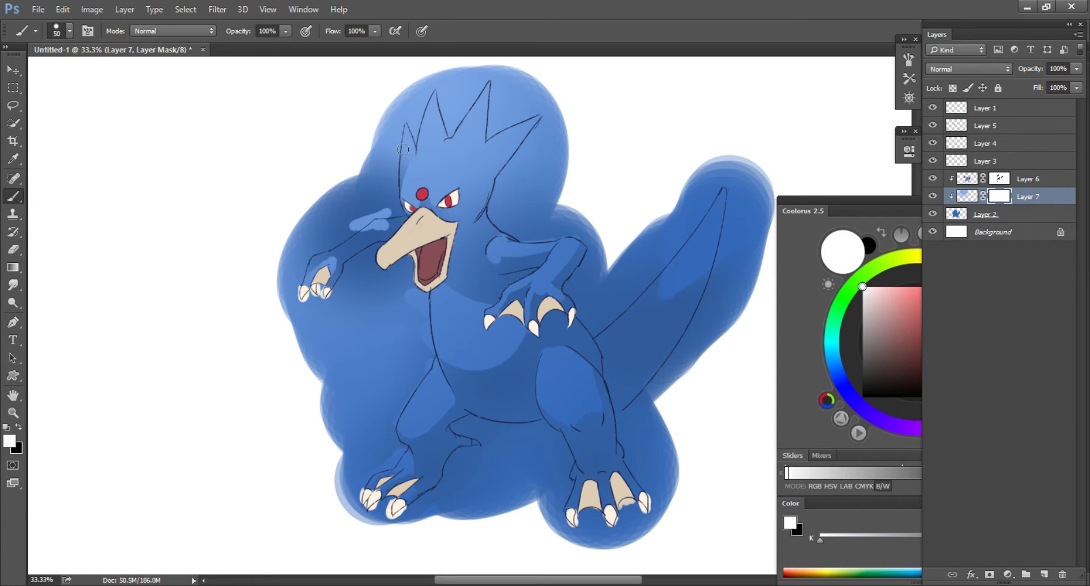
drag(431, 80, 400, 170)
mouse_move(480, 71)
mouse_down()
mouse_move(464, 117)
mouse_move(539, 222)
mouse_up()
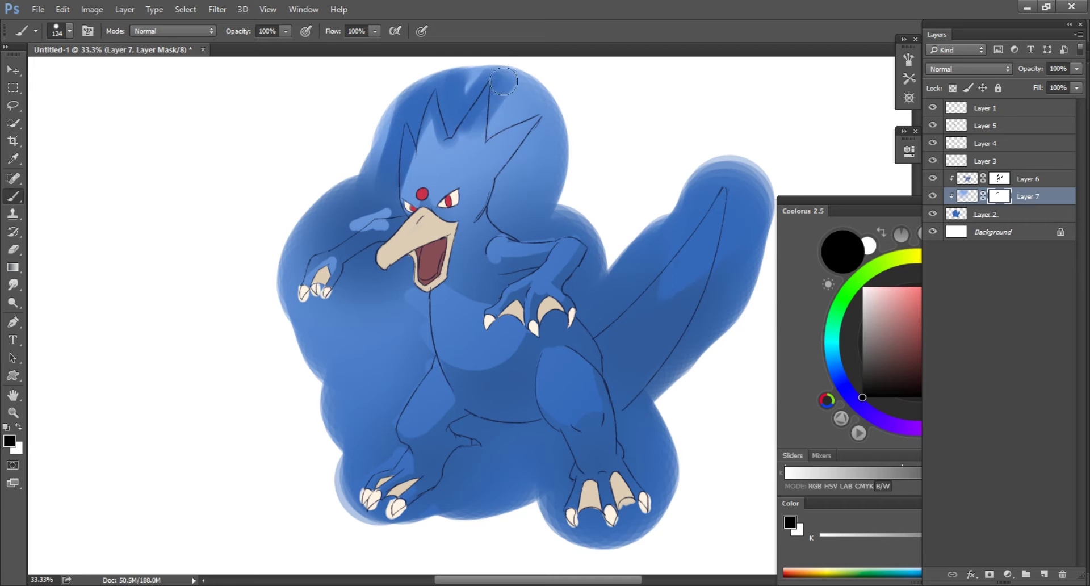
key(bracketright)
key(bracketright)
drag(505, 139, 488, 155)
Step: Hide the highlight near the arm and smudge the mask to soften the crest edge
key(r)
key(F5)
key(F5)
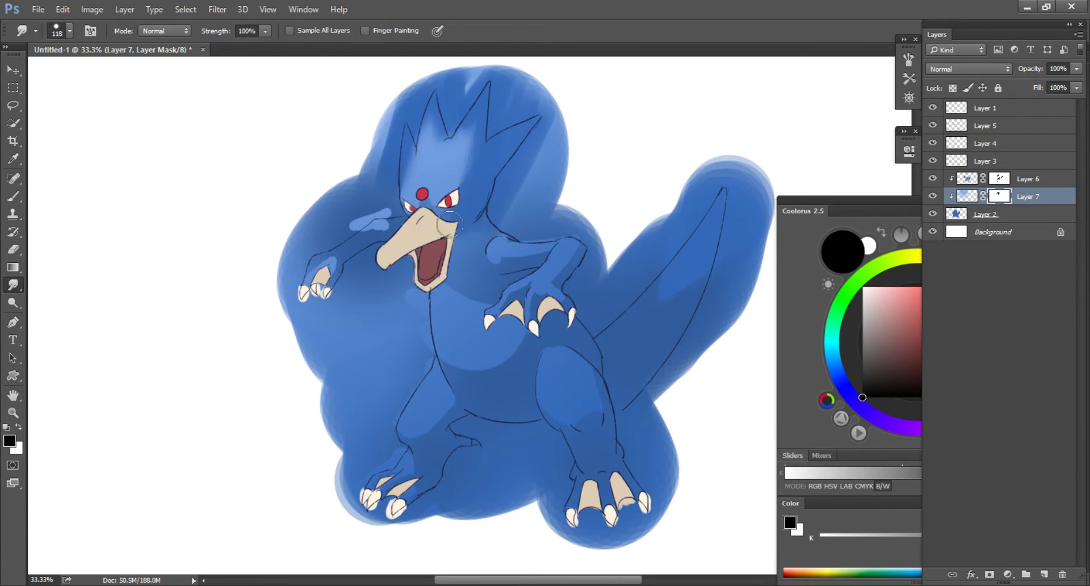
key(b)
key(x)
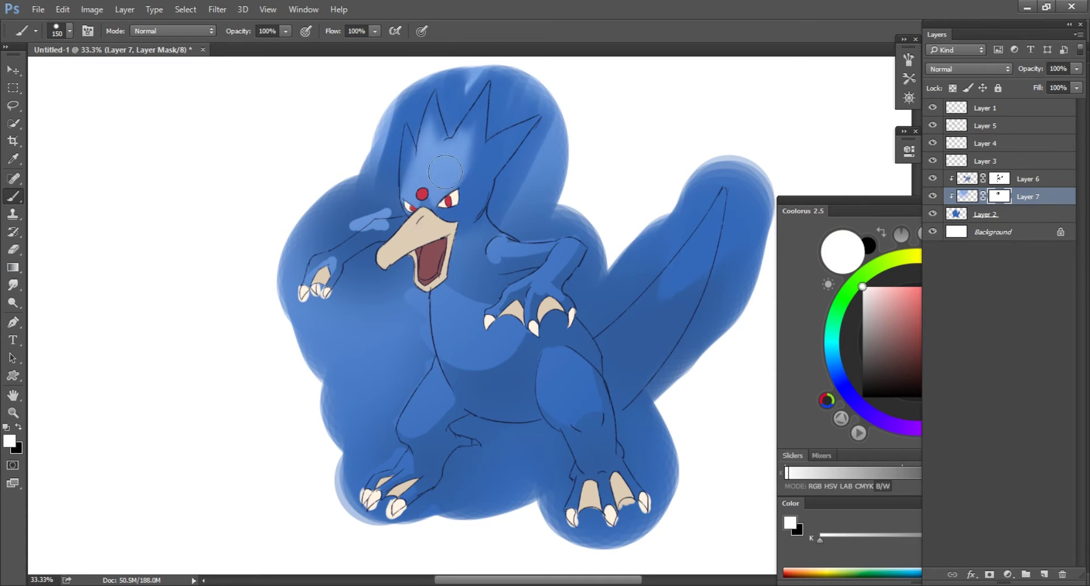
key(x)
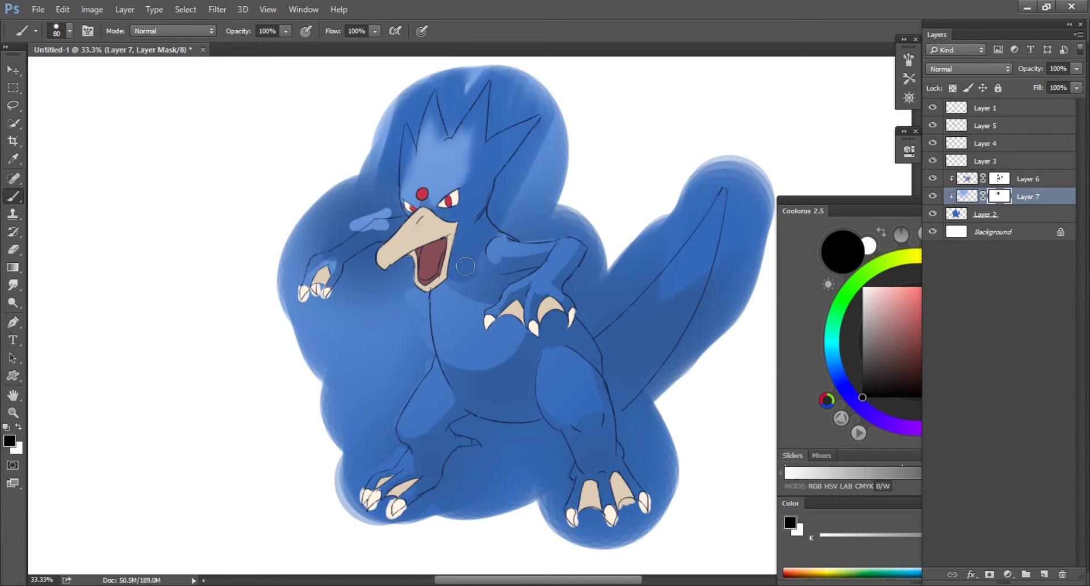
key(bracketleft)
key(bracketleft)
key(bracketleft)
drag(517, 257, 501, 263)
key(r)
key(b)
key(r)
key(b)
key(r)
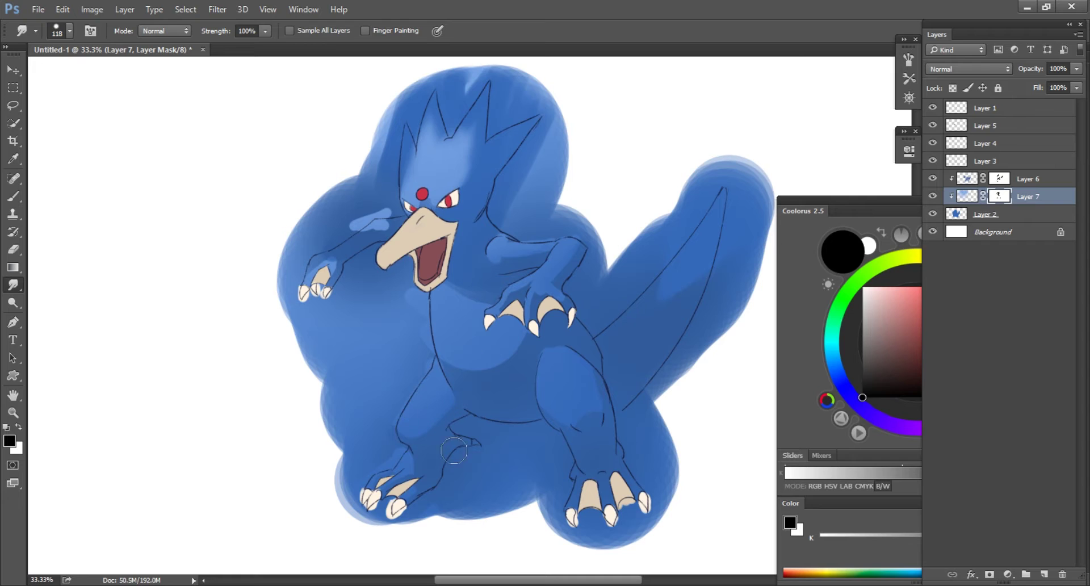
drag(455, 115, 421, 176)
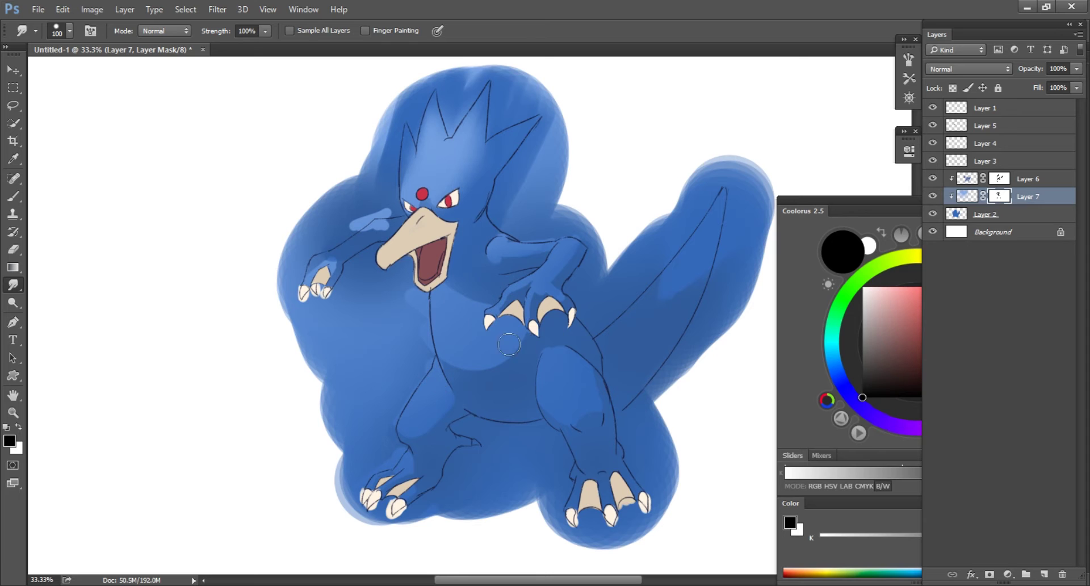
Step: Sample the light blue from the body, then select the beak and claws layer
key(alt+])
key(e)
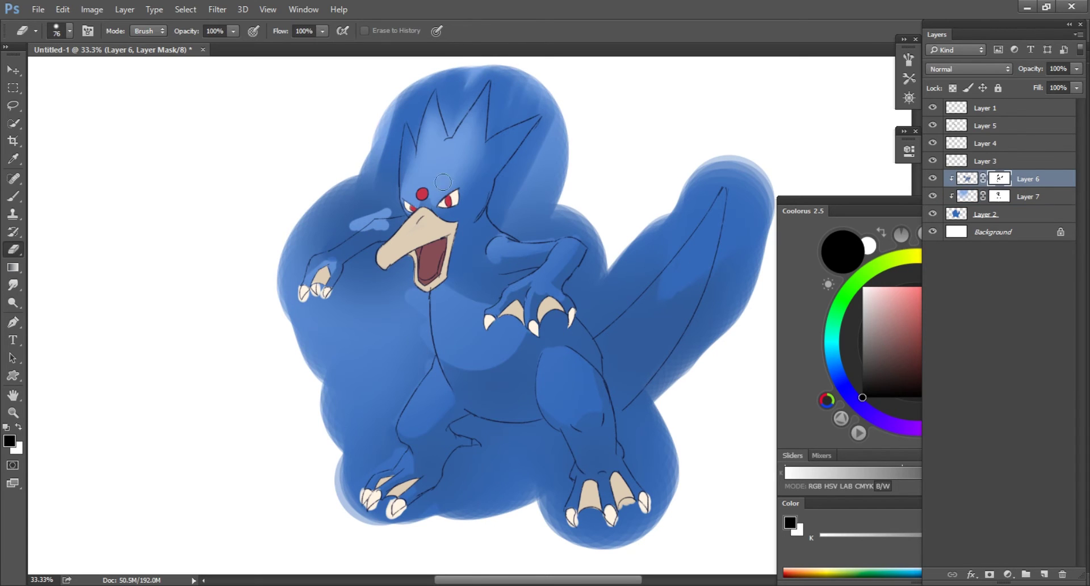
key(r)
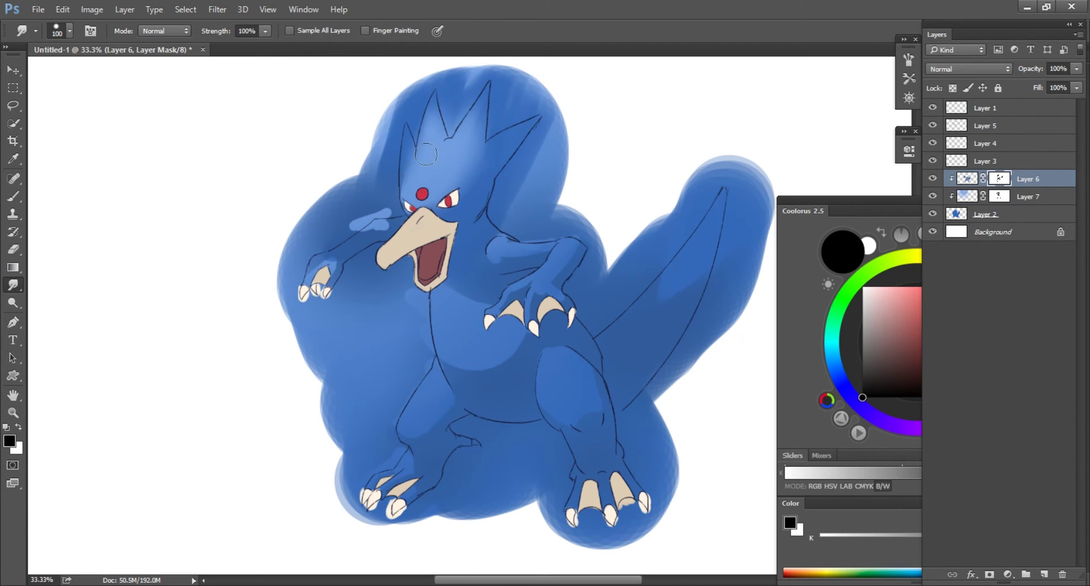
alt+click(417, 250)
click(965, 160)
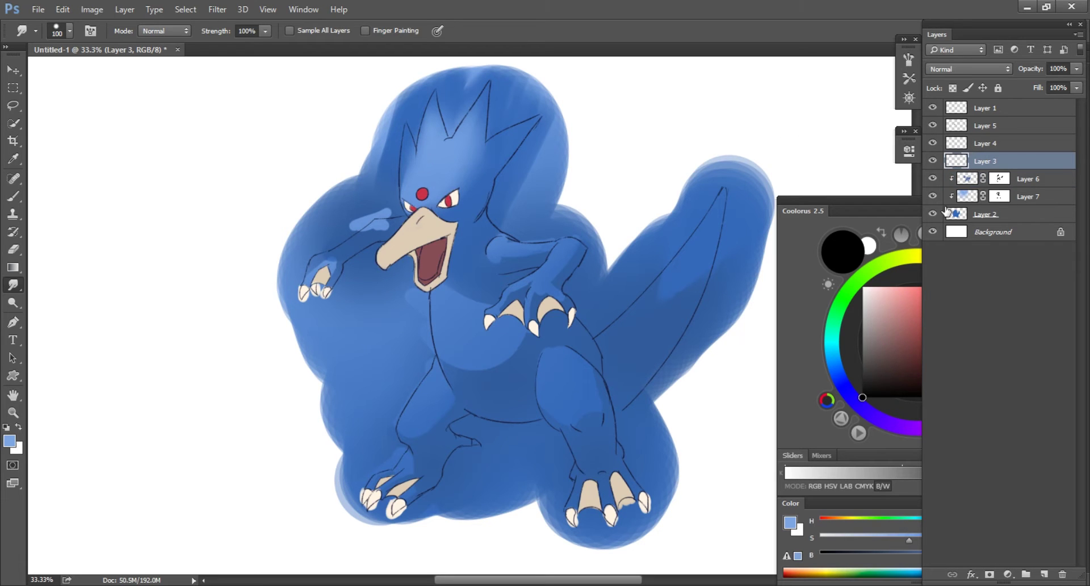
Step: Add clipped Layer 8 above the claws and shade a claw with a darker greyish beige
key(ctrl+alt+shift+n)
key(ctrl+alt+g)
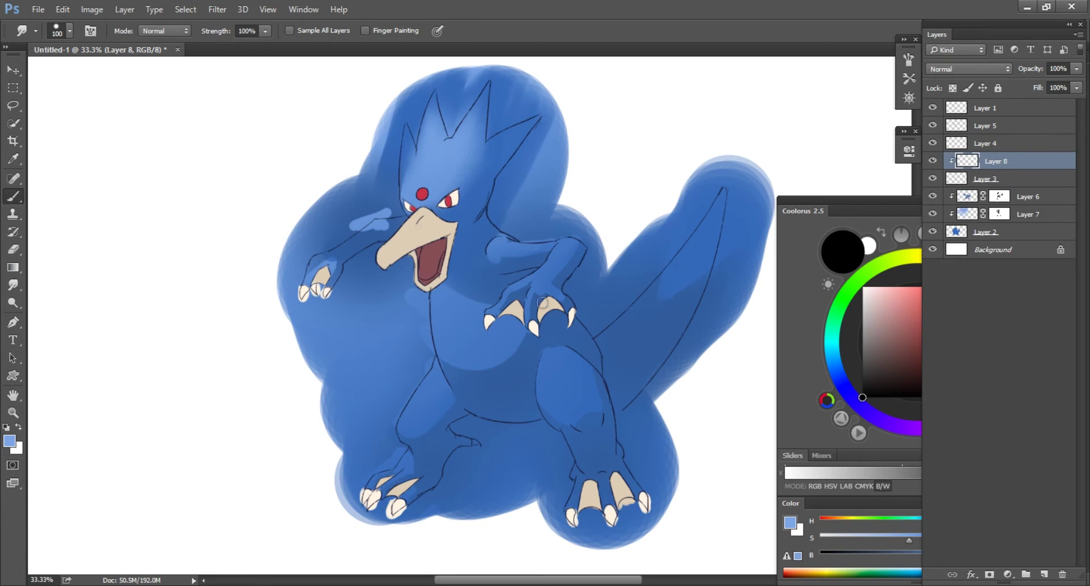
key(b)
drag(894, 319, 881, 328)
drag(544, 302, 544, 318)
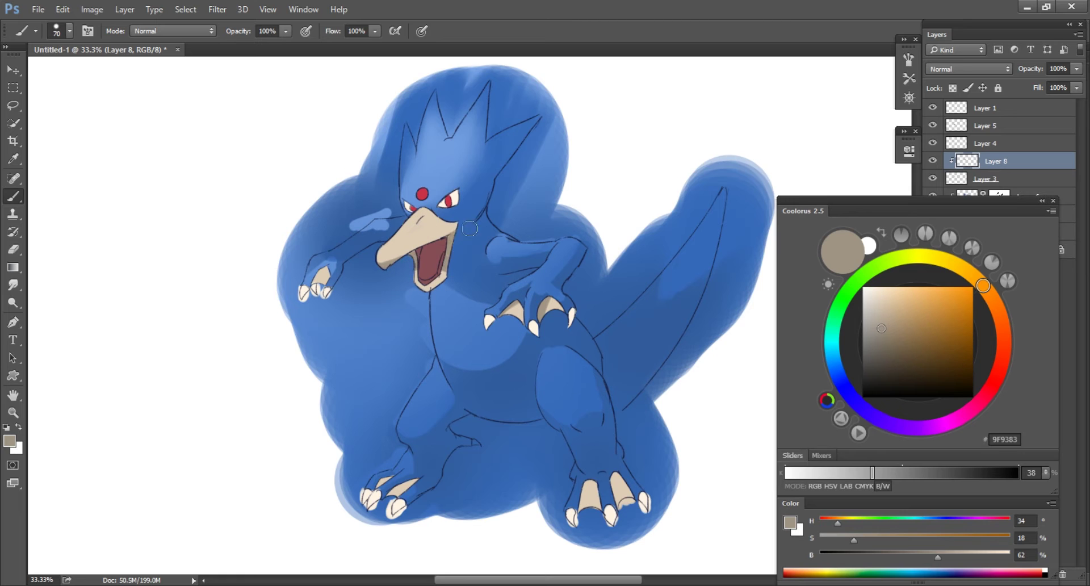
Step: Shade the lower-left foot claws with a smaller brush, then select the light-blue highlight layer
key(bracketleft)
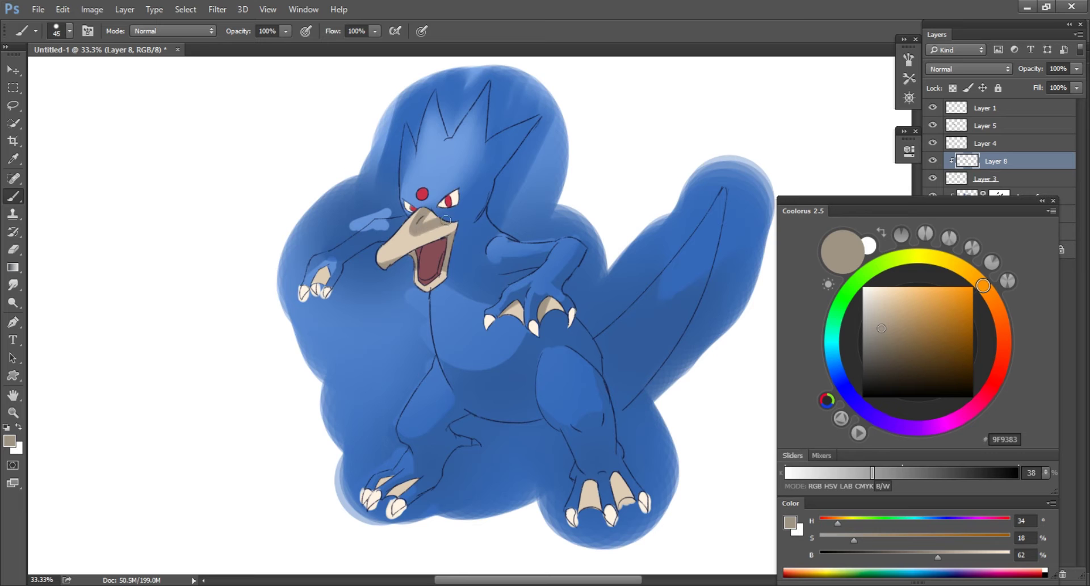
key(e)
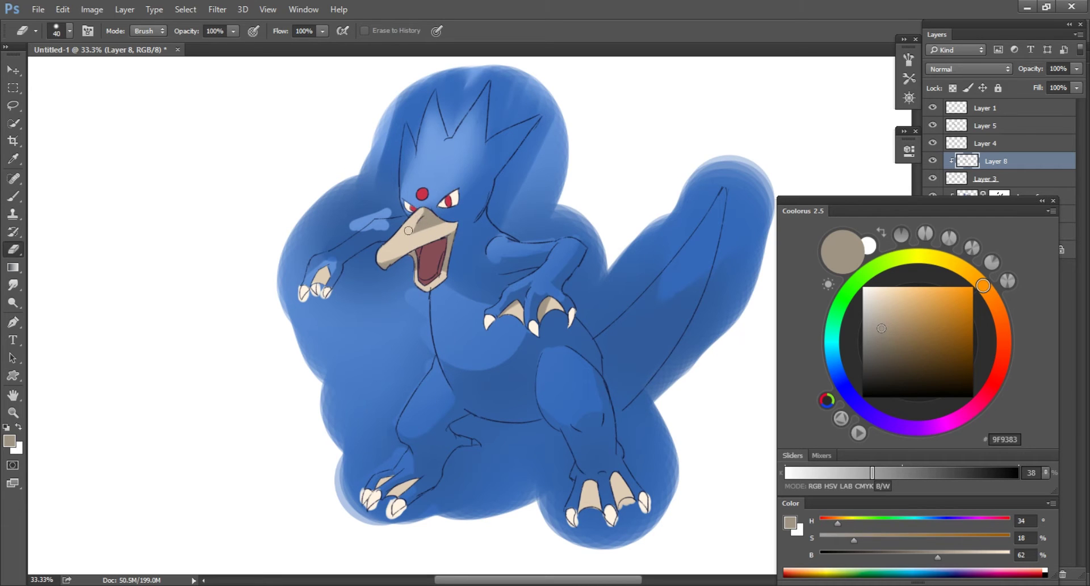
key(r)
right_click(415, 230)
key(Return)
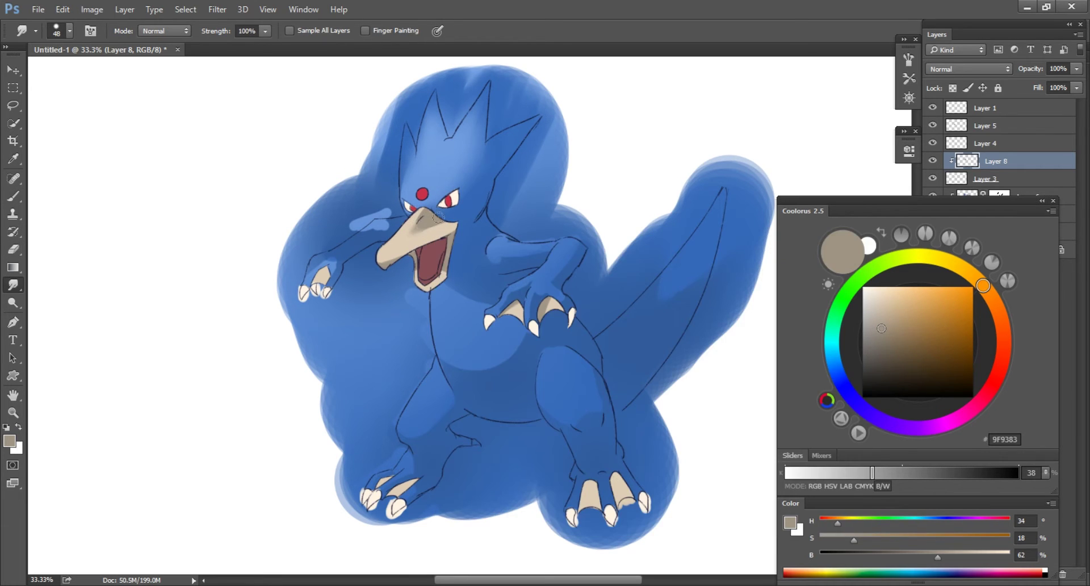
key(b)
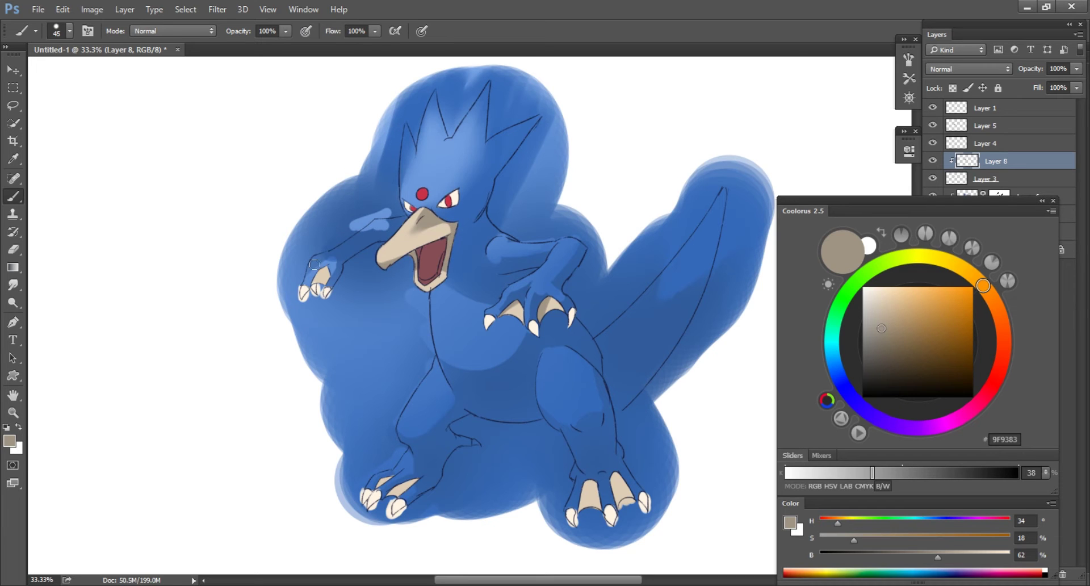
drag(404, 486, 365, 485)
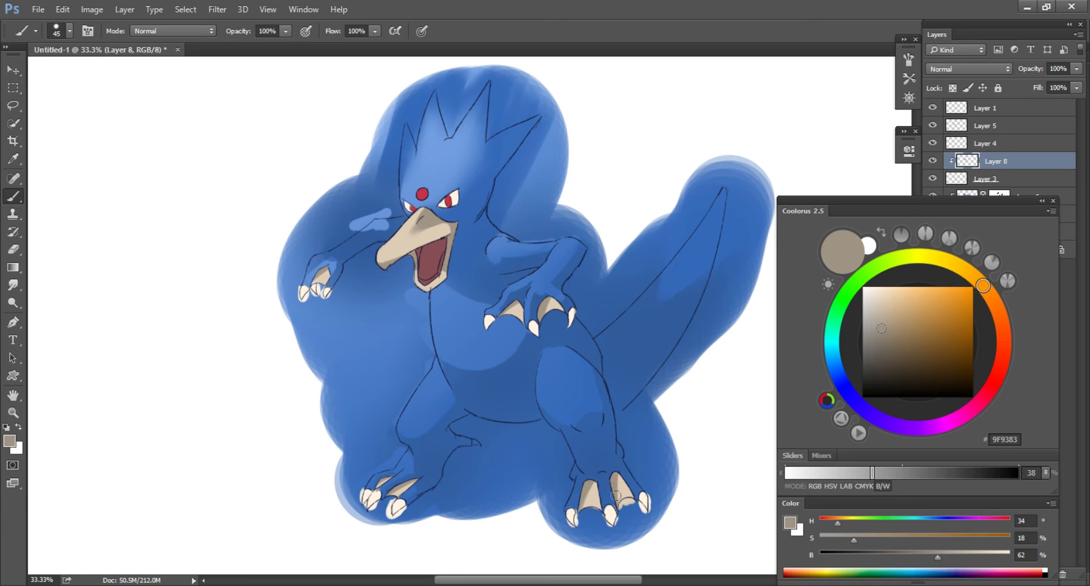
click(1010, 181)
click(1005, 214)
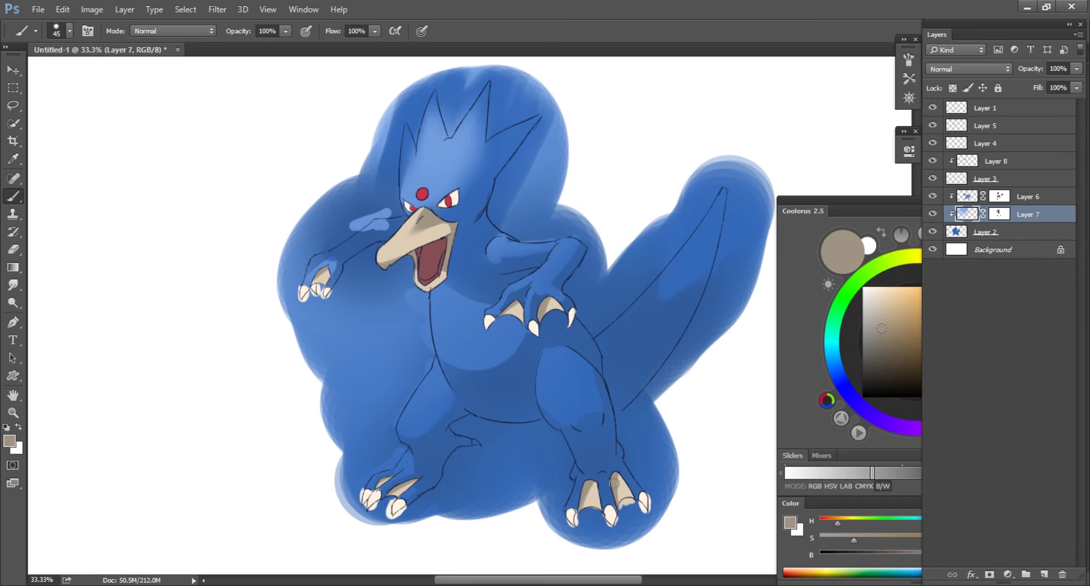
Step: Repaint the claw area in body blue and add lighter blue along the inner tail
alt+click(471, 309)
key(e)
key(alt+bracketright)
key(ctrl+backslash)
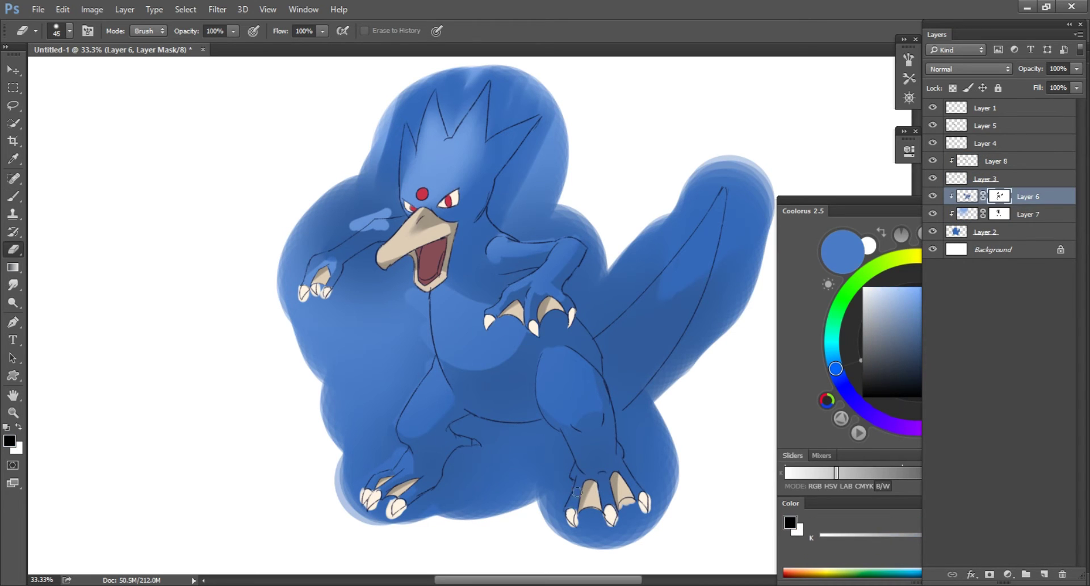
key(x)
key(alt+bracketleft)
key(b)
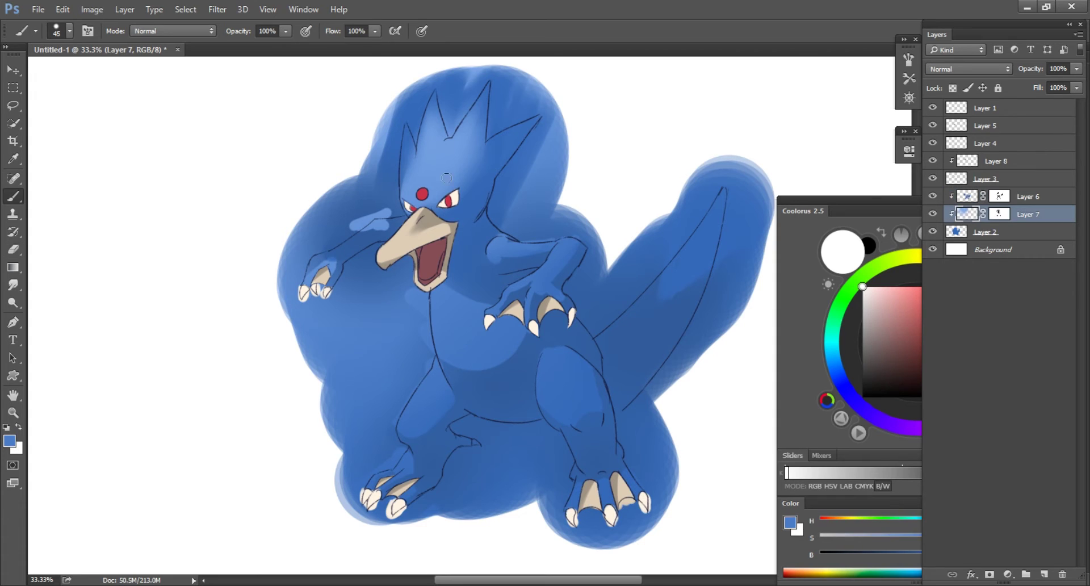
key(x)
drag(605, 507, 613, 482)
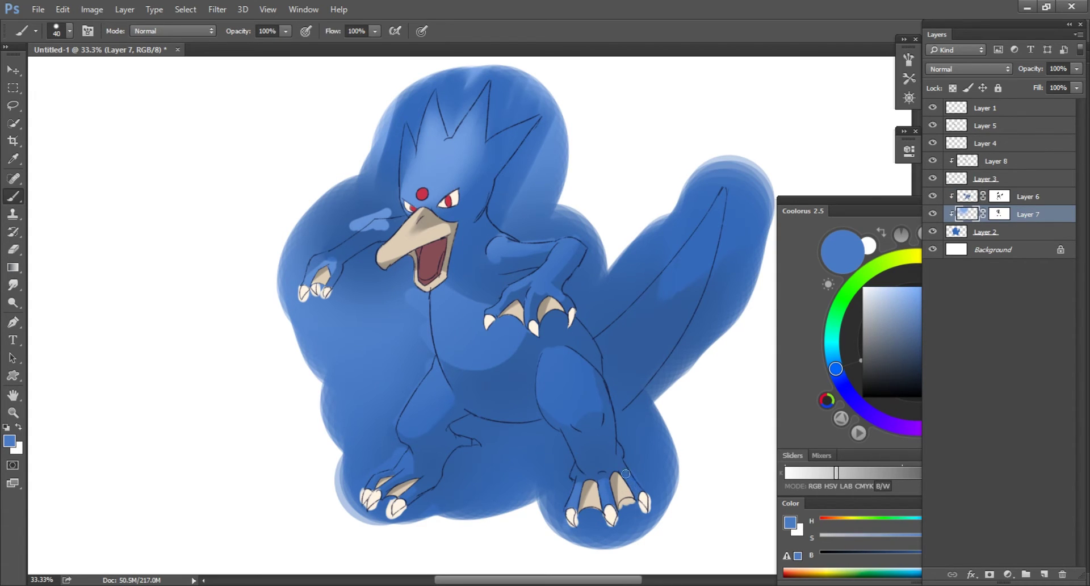
drag(658, 273, 718, 219)
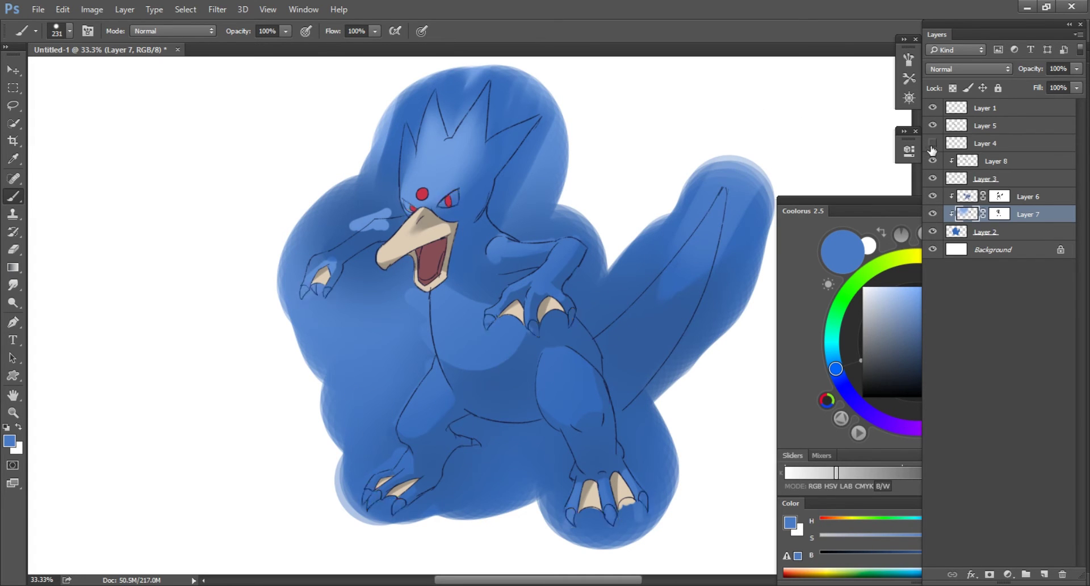
click(972, 144)
Step: Add clipped Layer 9 above Layer 5 and paint #572228 mouth shading at 34% opacity
click(984, 125)
key(ctrl+plus)
key(ctrl+plus)
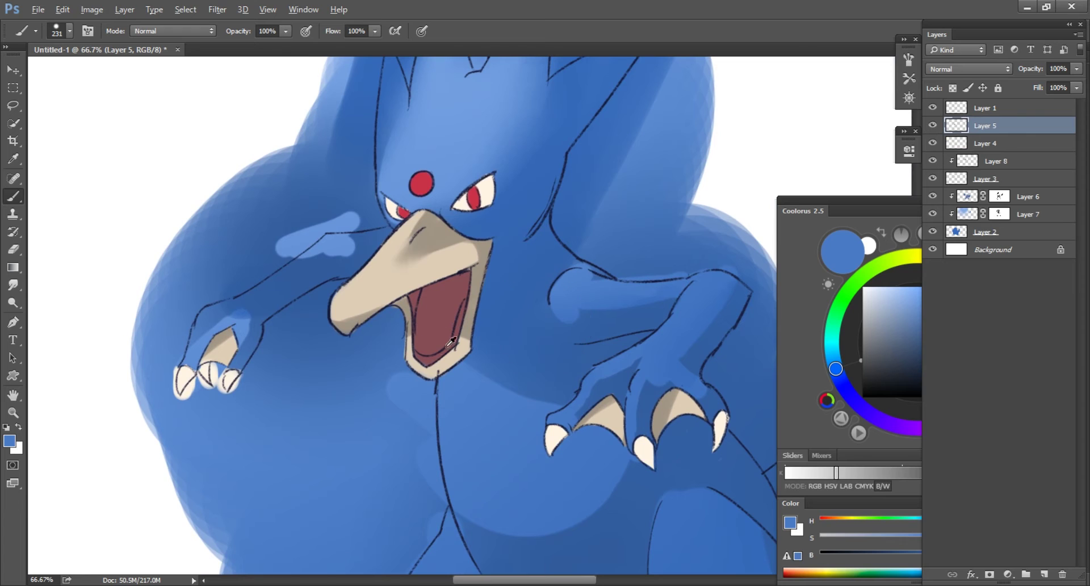
drag(872, 347, 930, 359)
key(ctrl+shift+alt+n)
key(ctrl+alt+g)
drag(465, 299, 456, 347)
key(e)
key(b)
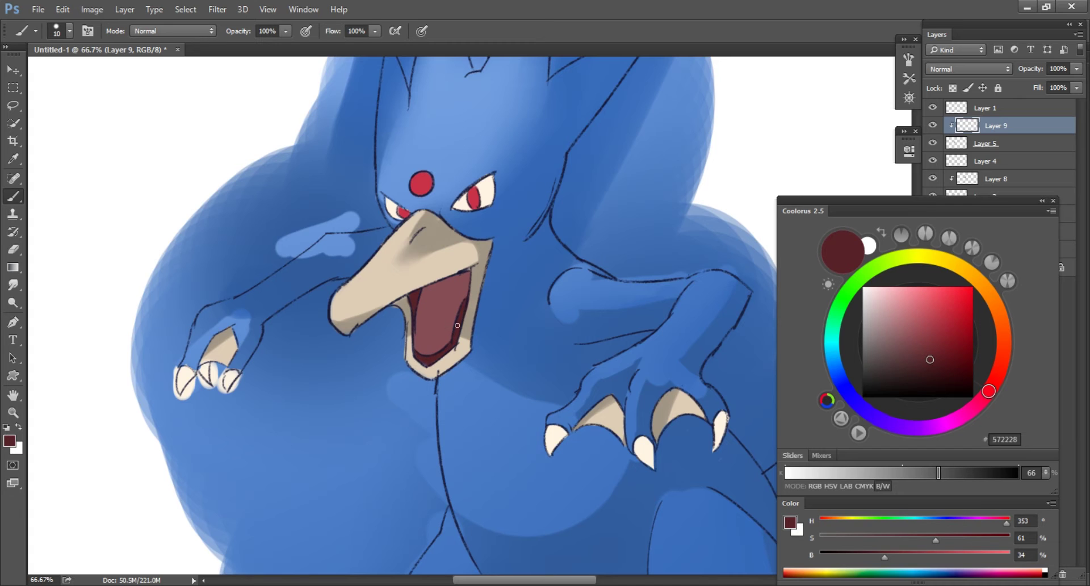
key(3)
key(4)
key(bracketright)
key(bracketright)
key(bracketright)
drag(416, 294, 441, 299)
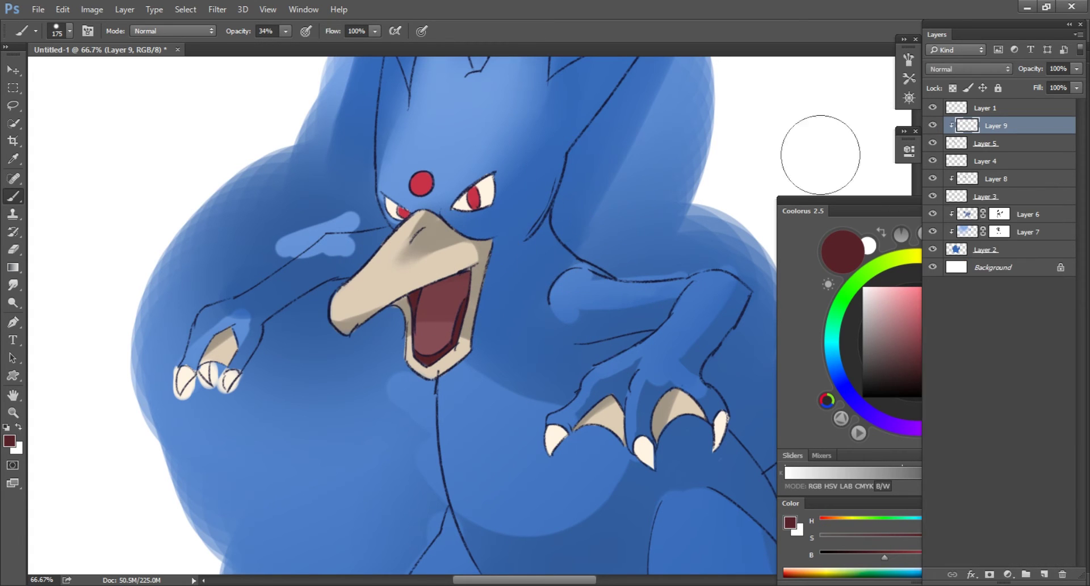
Step: Lock Layer 4's transparency and pick a darker beige at full opacity for beak shading
scroll(630, 428, up, 3)
scroll(559, 291, down, 3)
scroll(547, 272, up, 1)
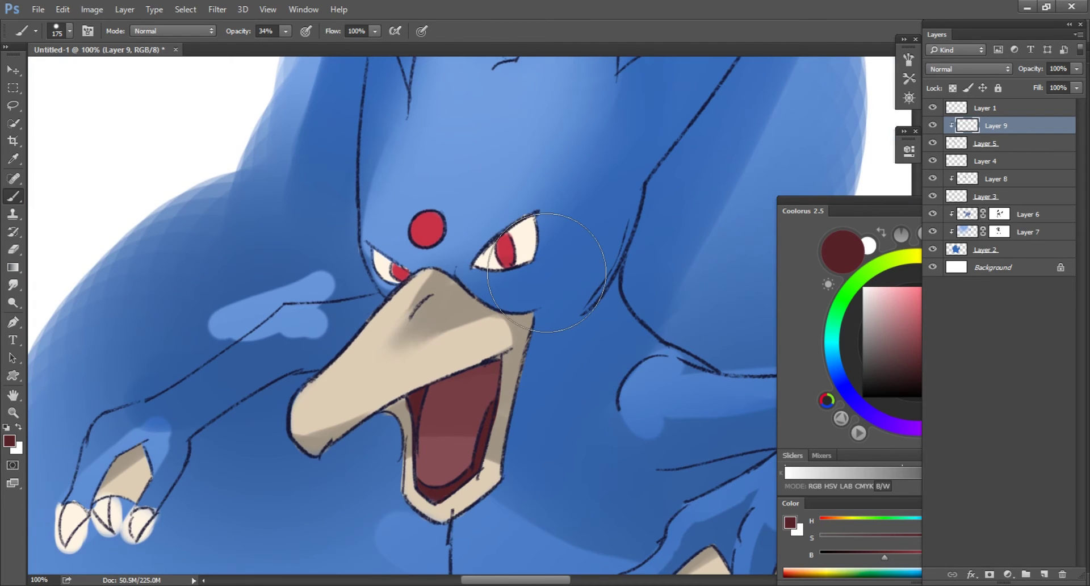
ctrl+click(465, 243)
alt+click(465, 242)
key(bracketleft)
key(bracketleft)
key(bracketleft)
key(slash)
click(869, 303)
drag(870, 302, 875, 314)
key(0)
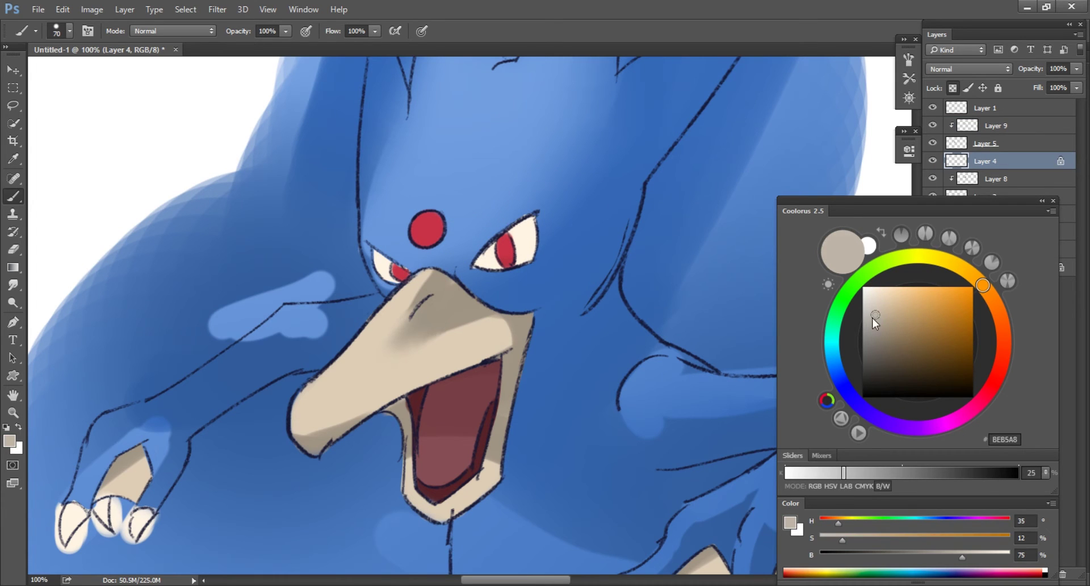
Step: Paint pale lavender into the eye whites and smudge it to blend
alt+click(513, 252)
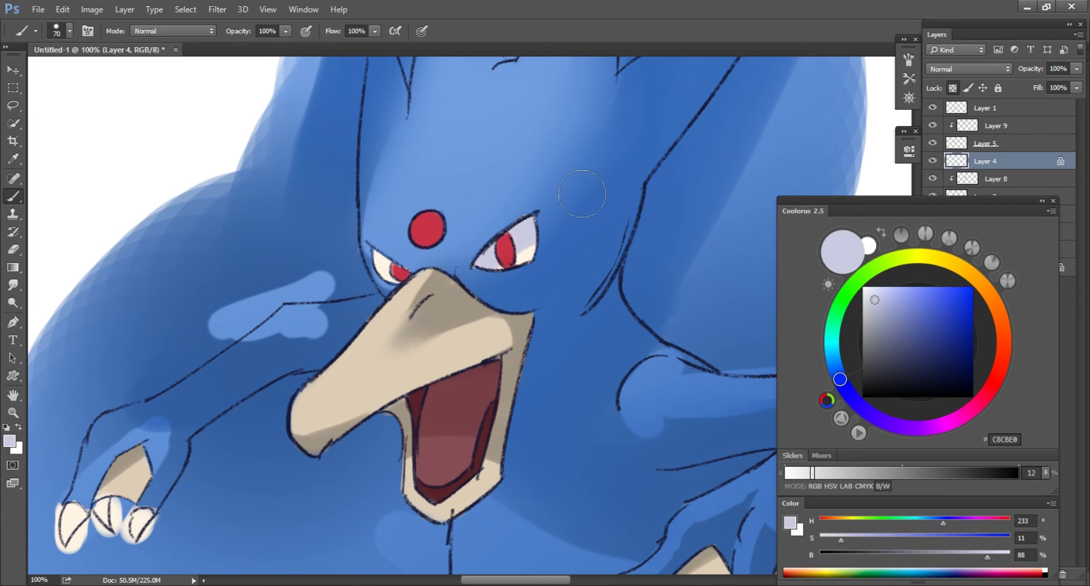
key(bracketleft)
key(bracketleft)
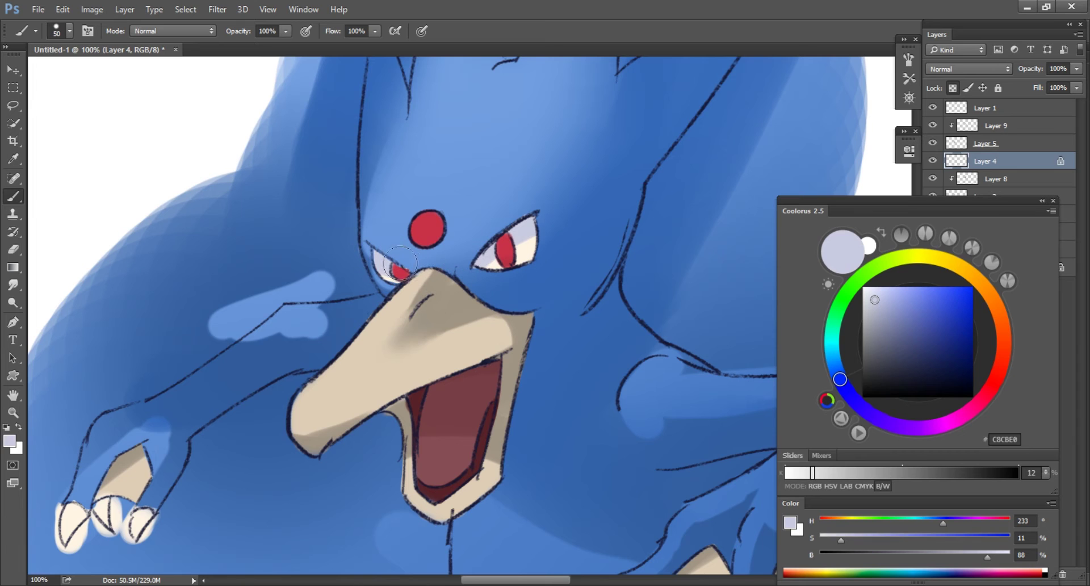
key(r)
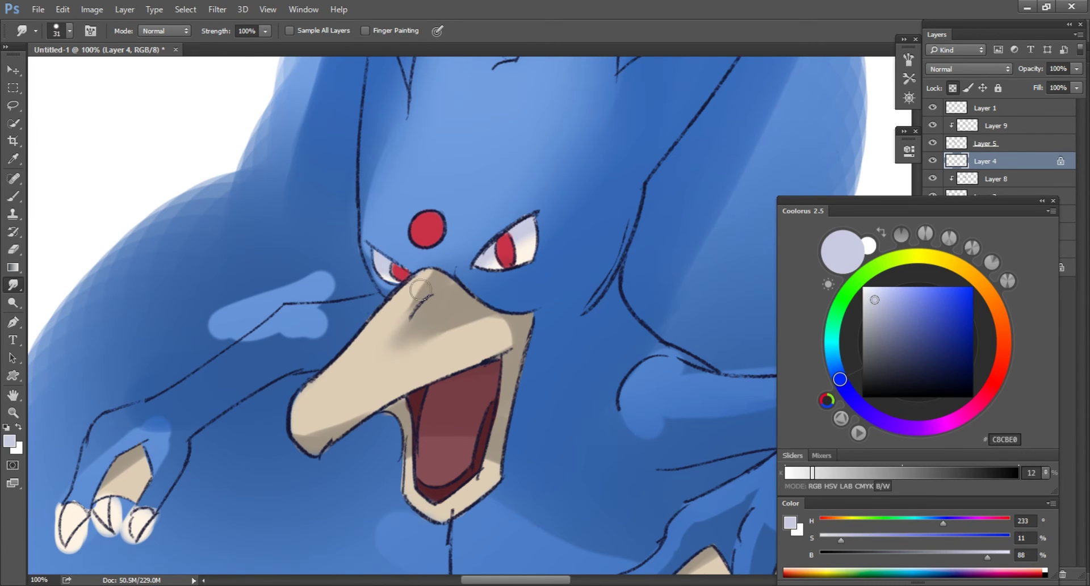
key(alt+bracketright)
key(alt+bracketright)
key(b)
Step: Paint the forehead gem deep red A43028, then lighter coral D0635B, and add clipped Layer 10
alt+click(505, 252)
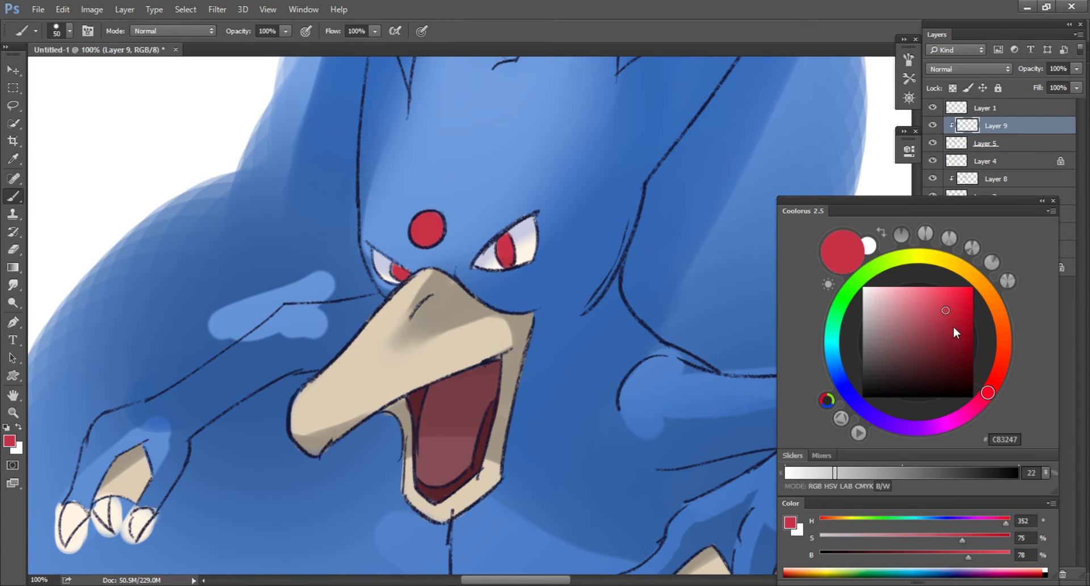
drag(946, 312, 946, 326)
key(bracketleft)
key(bracketleft)
key(bracketleft)
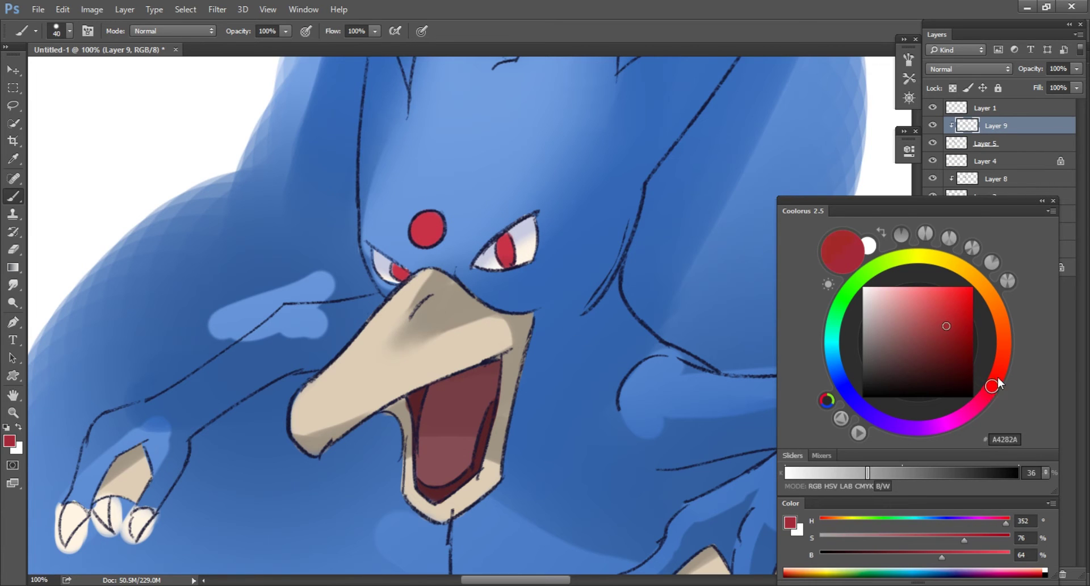
drag(425, 221, 431, 226)
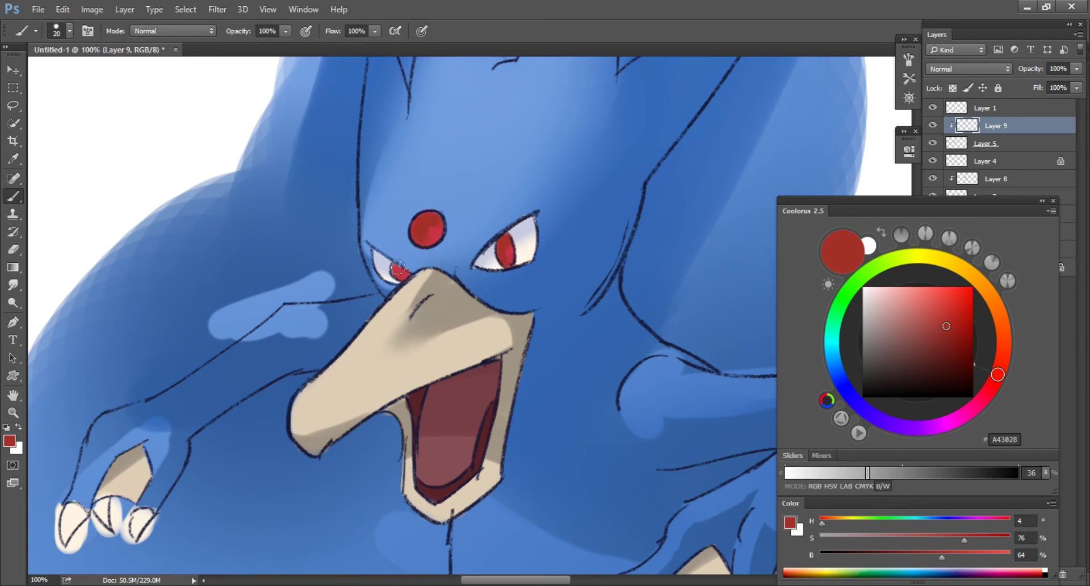
drag(947, 324, 927, 301)
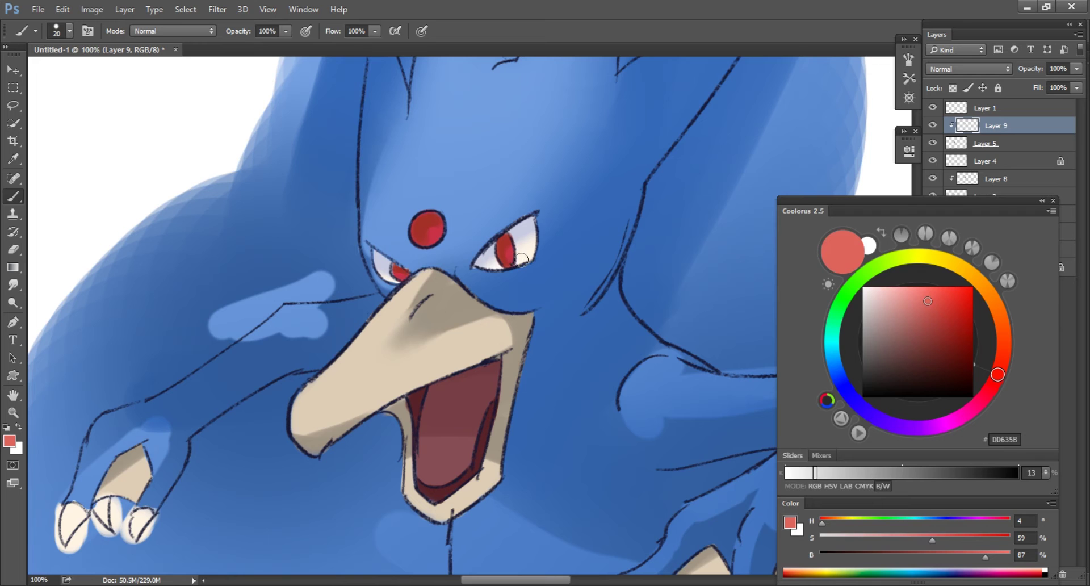
drag(521, 259, 536, 256)
key(bracketleft)
key(bracketleft)
key(bracketleft)
drag(433, 237, 427, 227)
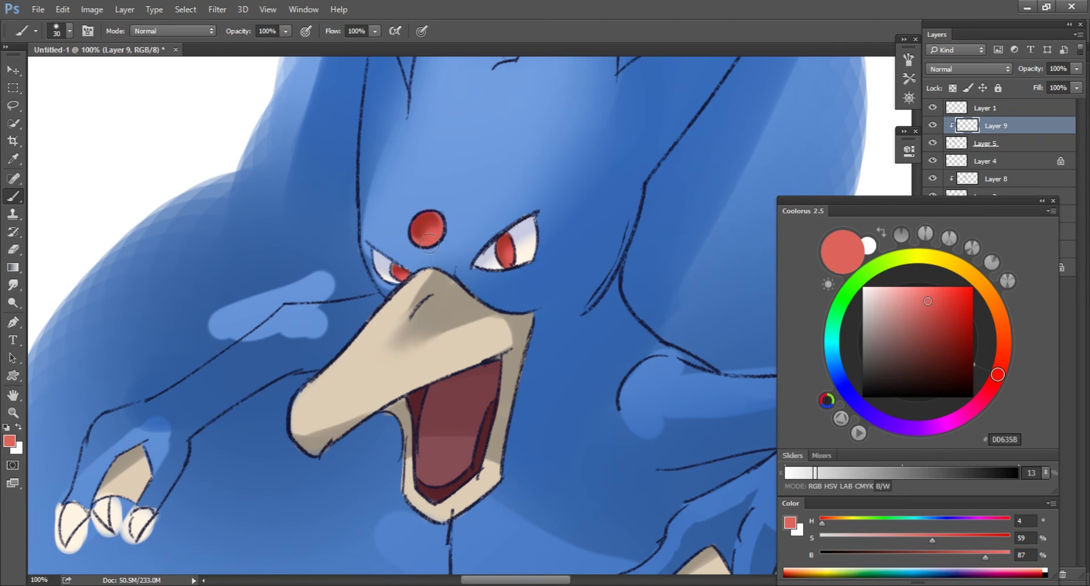
key(ctrl+shift+alt+n)
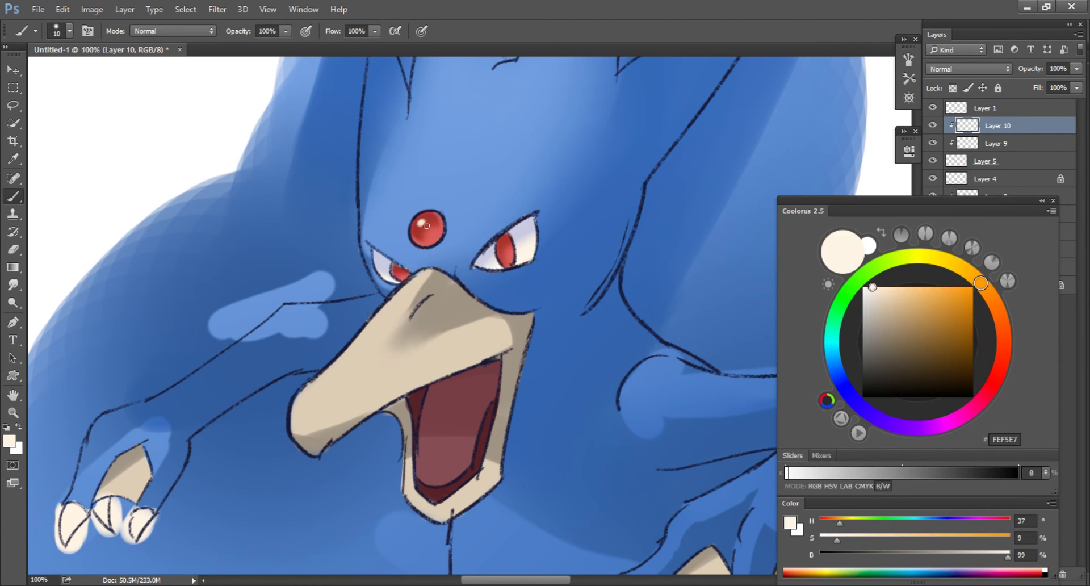
Step: Lasso the tail lines on Layer 1 and warp them where they join the body
key(ctrl+minus)
key(ctrl+minus)
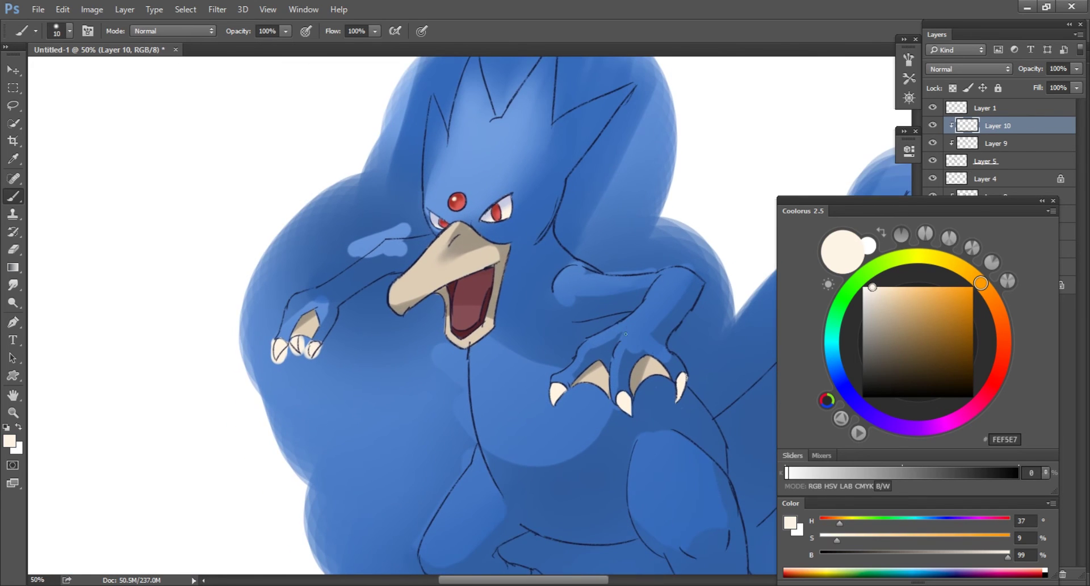
mouse_move(579, 438)
mouse_down()
mouse_move(496, 388)
mouse_move(514, 390)
mouse_up()
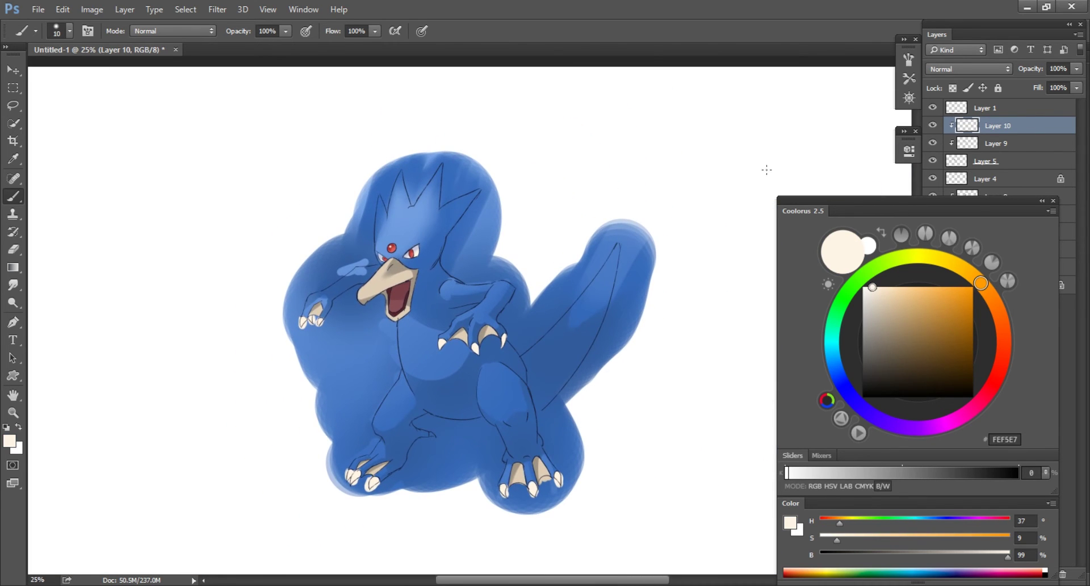
click(984, 108)
click(1076, 87)
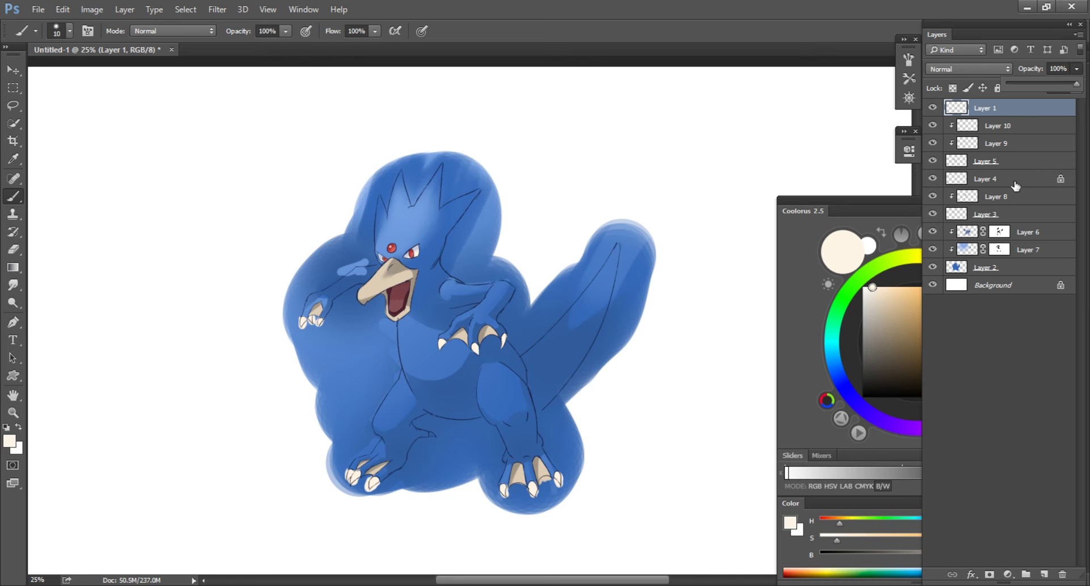
key(l)
mouse_move(636, 225)
mouse_down()
mouse_move(540, 411)
mouse_move(553, 376)
mouse_up()
key(ctrl+t)
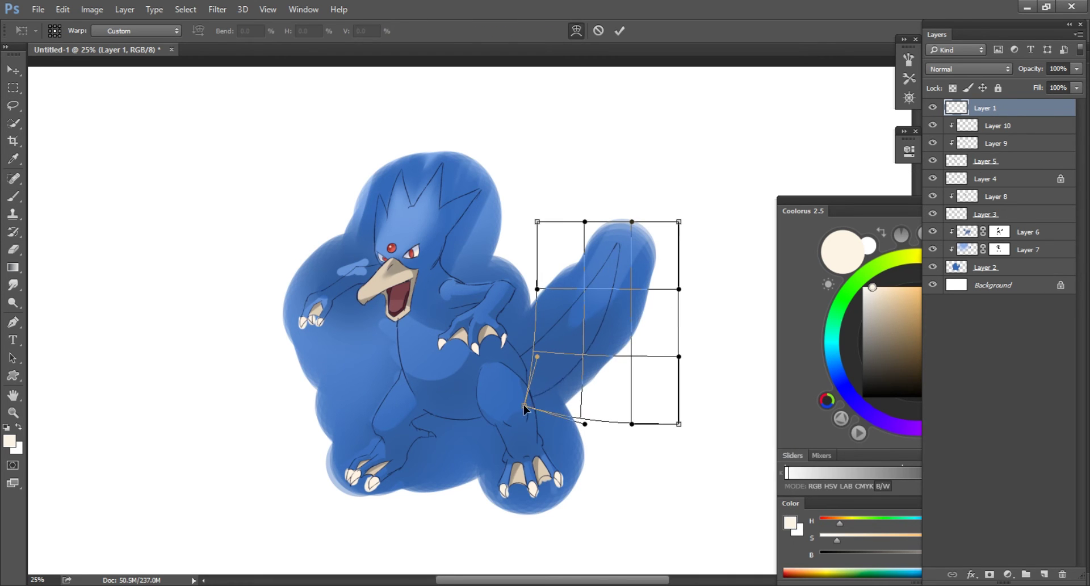
key(Return)
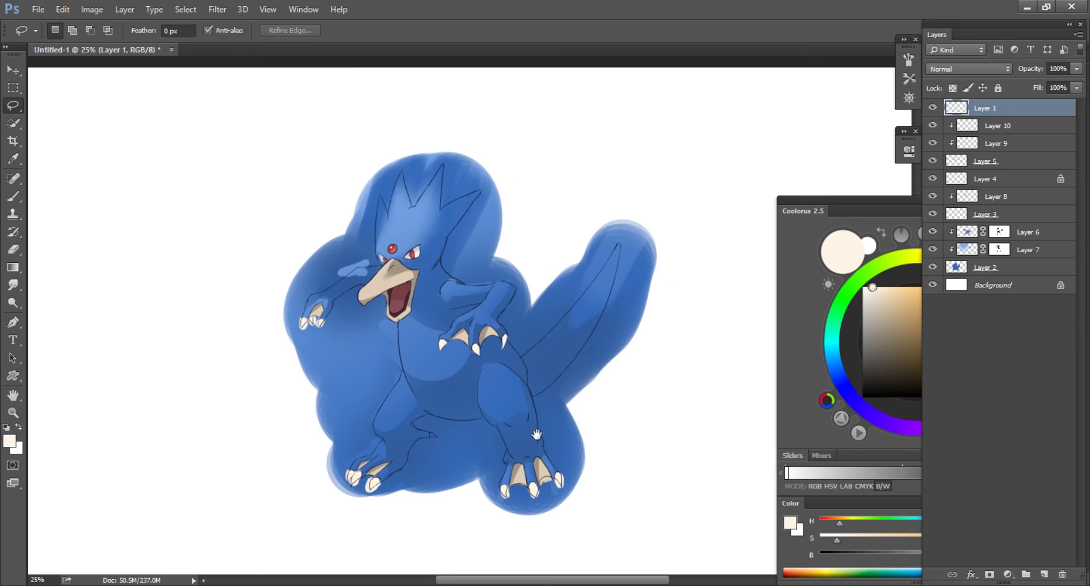
click(956, 268)
key(ctrl+plus)
scroll(557, 496, down, 3)
Step: Paint dark brown pupils and eyedropped cream highlights into the red eyes with a small brush
key(b)
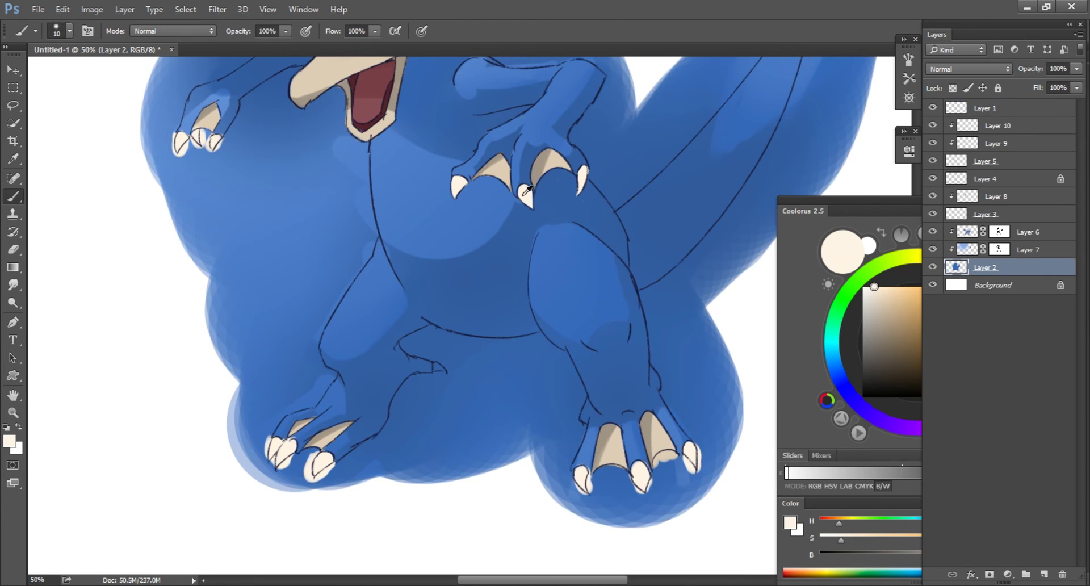
click(876, 302)
ctrl+click(560, 220)
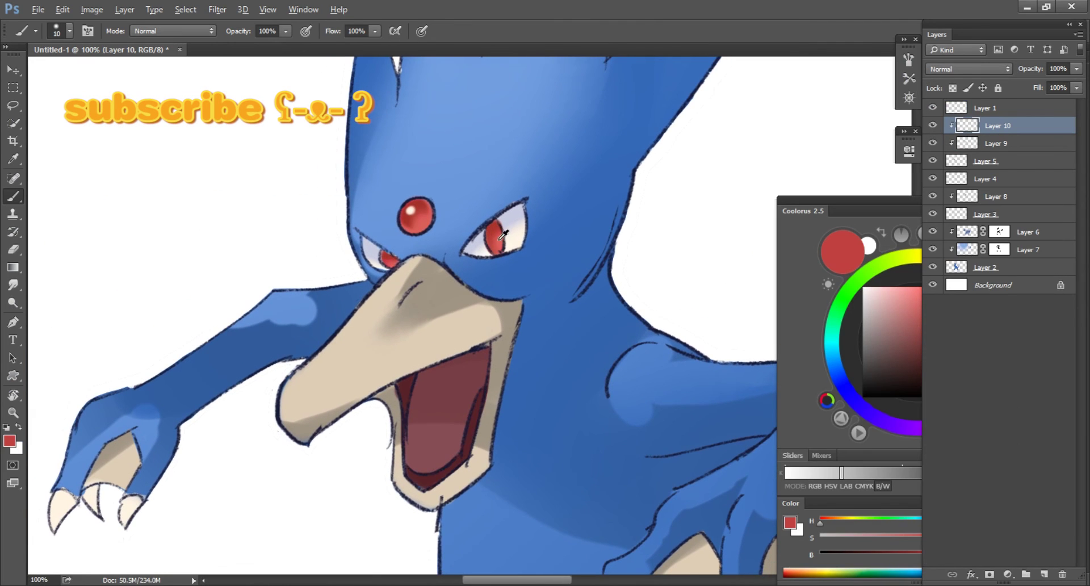
click(937, 380)
key(bracketright)
key(bracketleft)
key(bracketleft)
key(bracketleft)
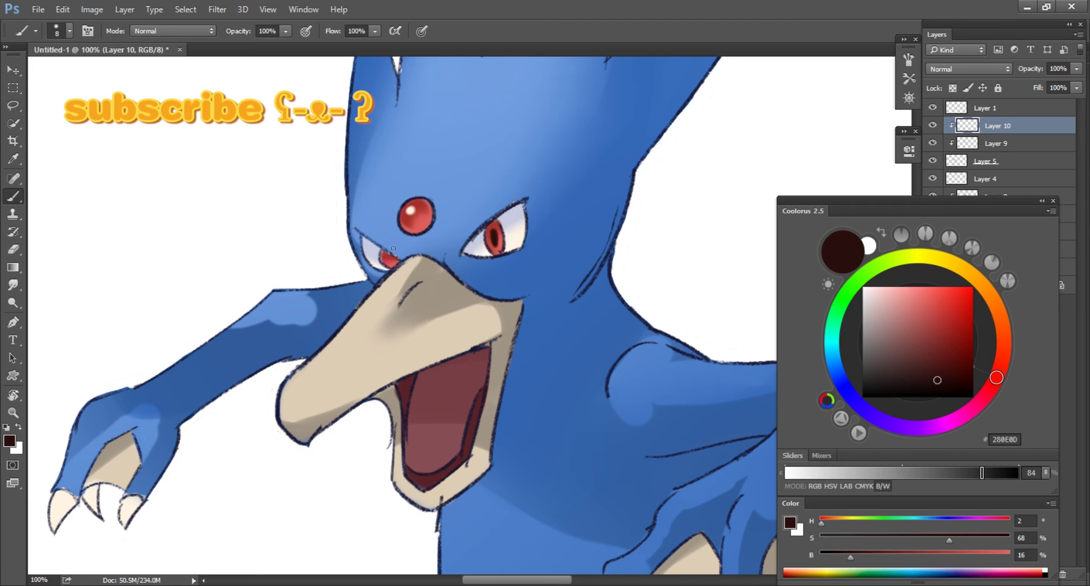
alt+click(521, 234)
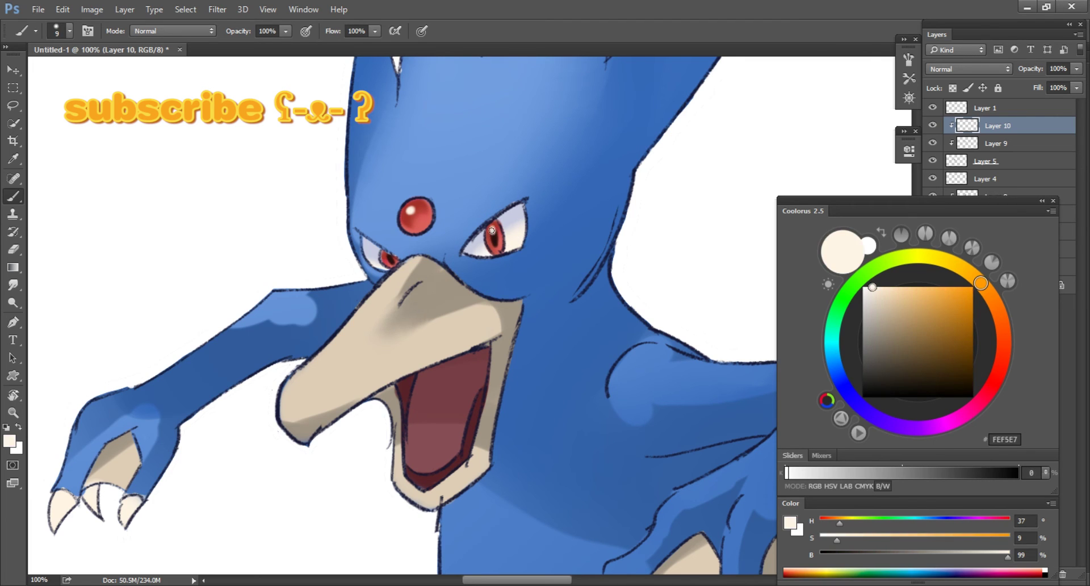
alt+click(513, 245)
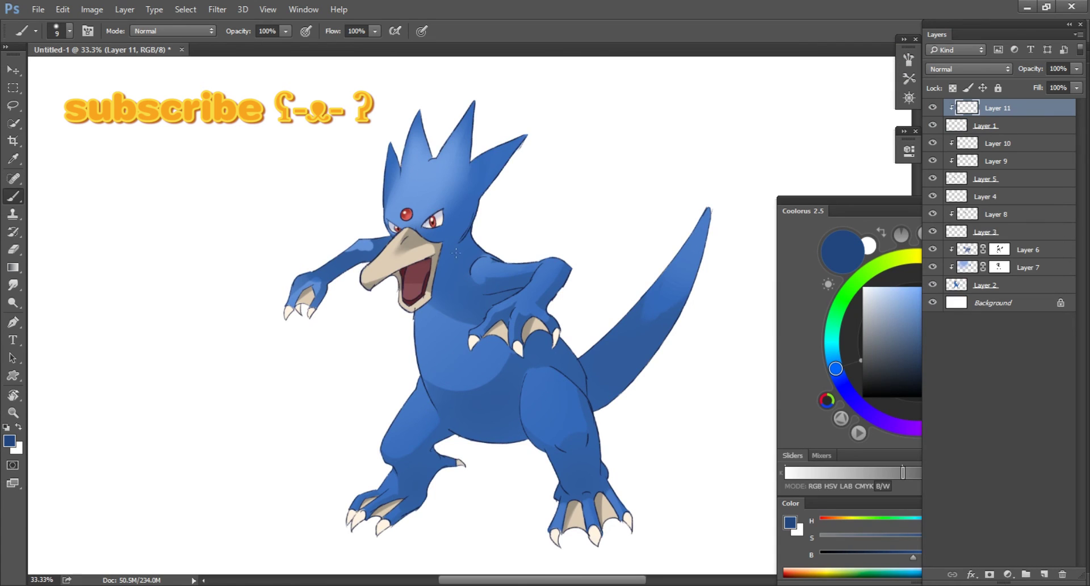
Step: Brush a faint dark navy stroke near the neck on Layer 11
drag(411, 284, 453, 249)
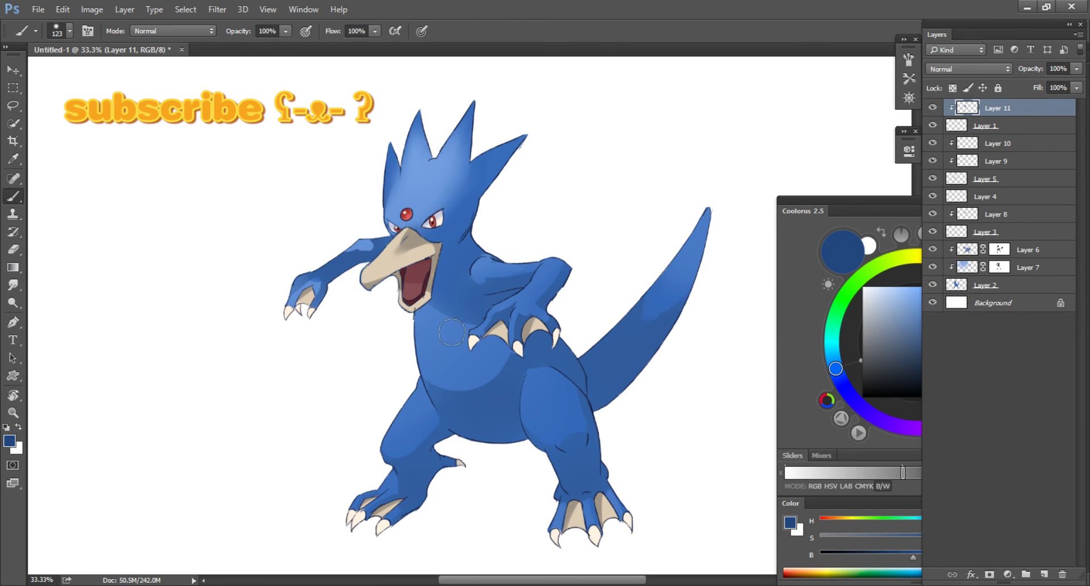